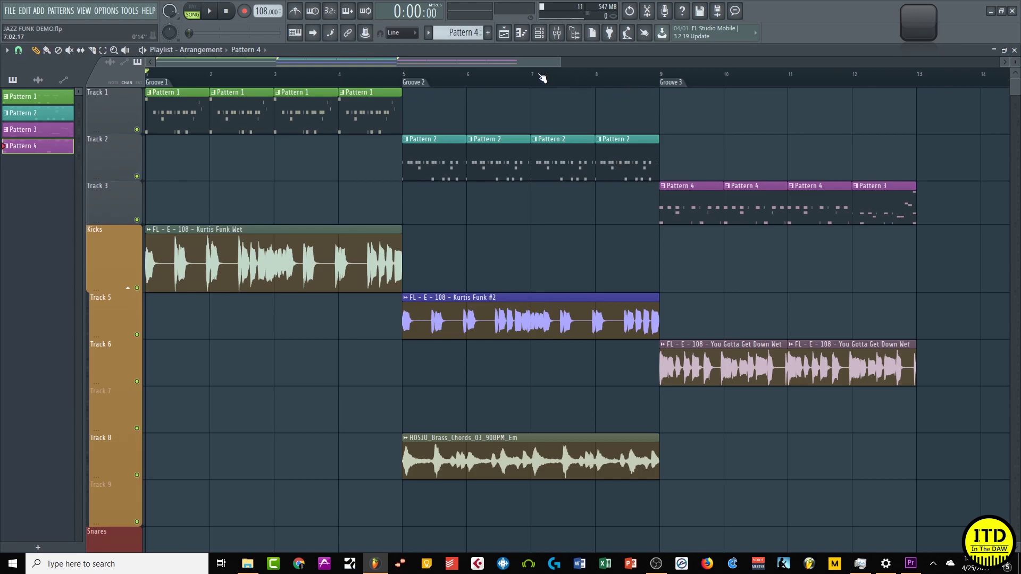
- Zoom the playlist out so bars 1–18 of the Groove 1–3 arrangement fit in view
left_click_drag(561, 60, 673, 59)
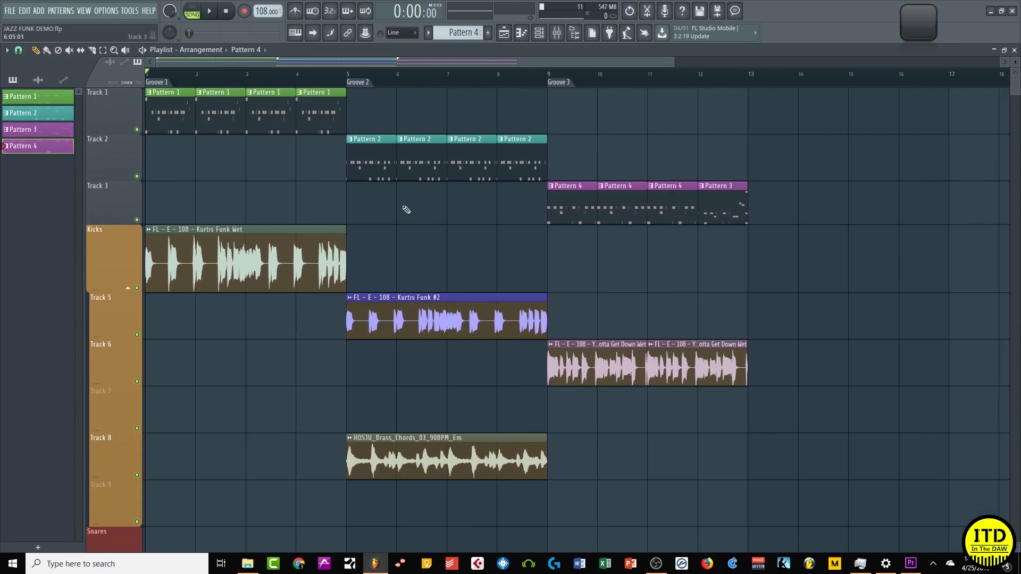
right_click(362, 83)
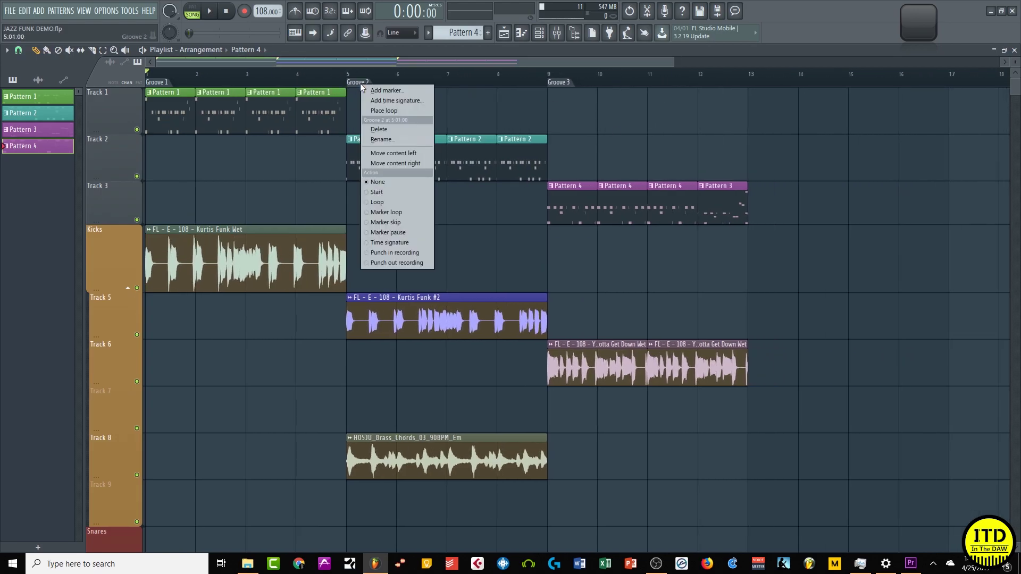
left_click(407, 163)
right_click(571, 87)
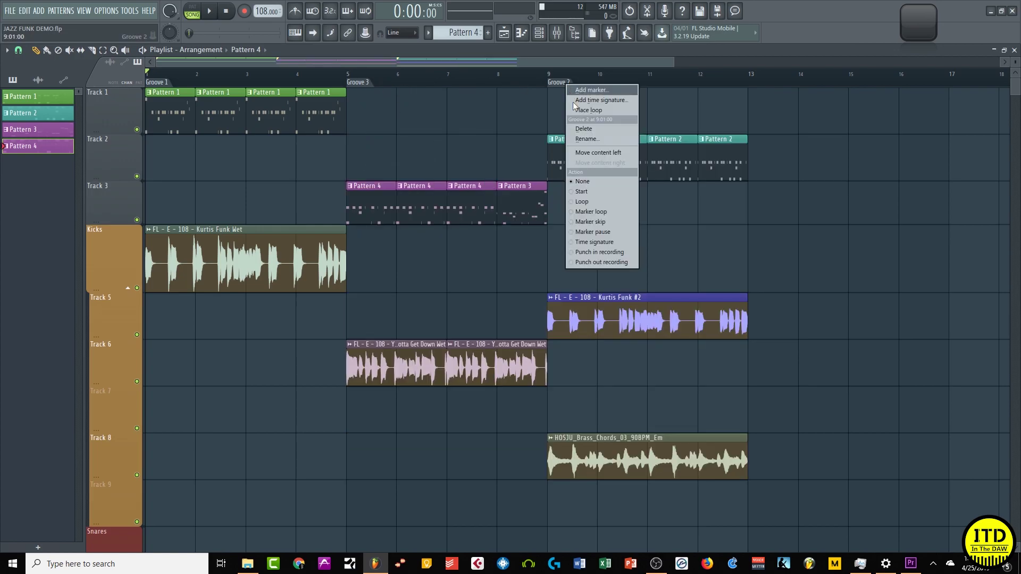
left_click(602, 151)
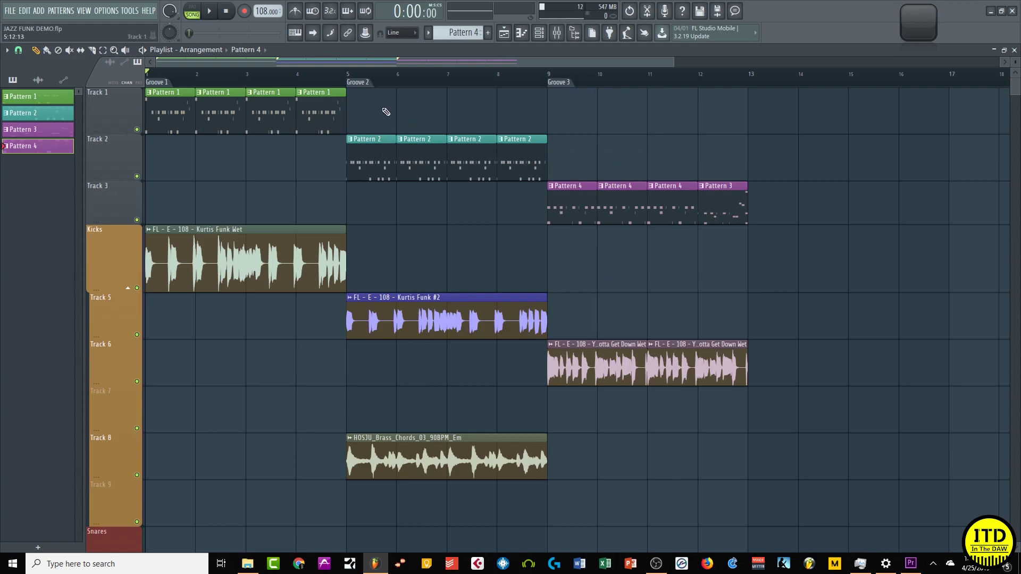
left_click_drag(368, 90, 532, 483)
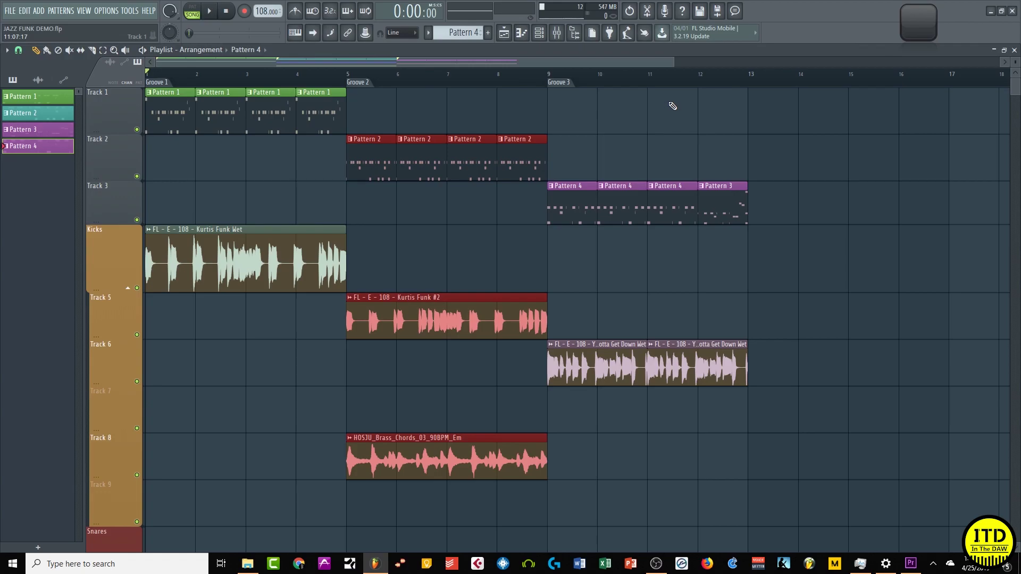
right_click(373, 84)
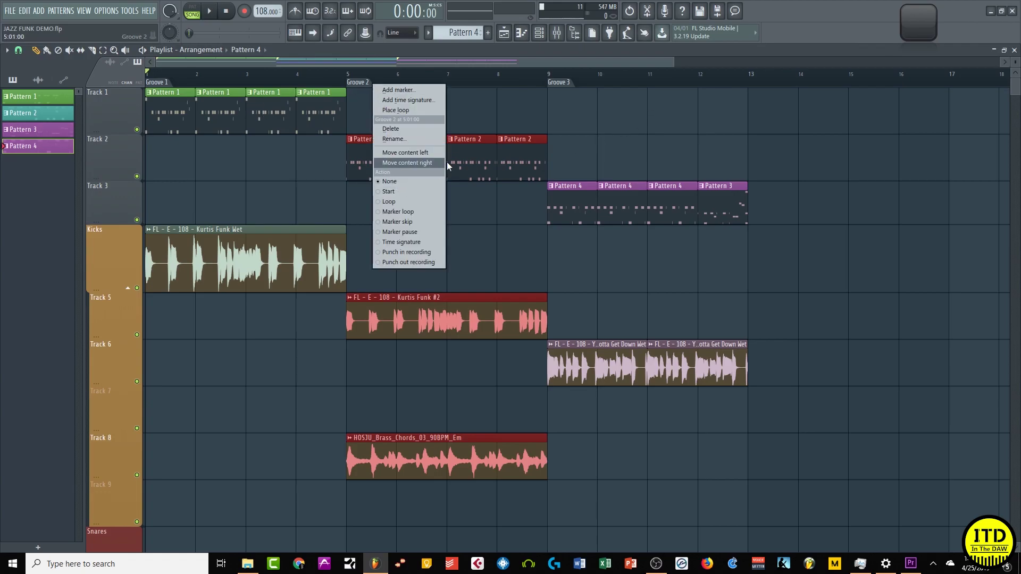
left_click(445, 165)
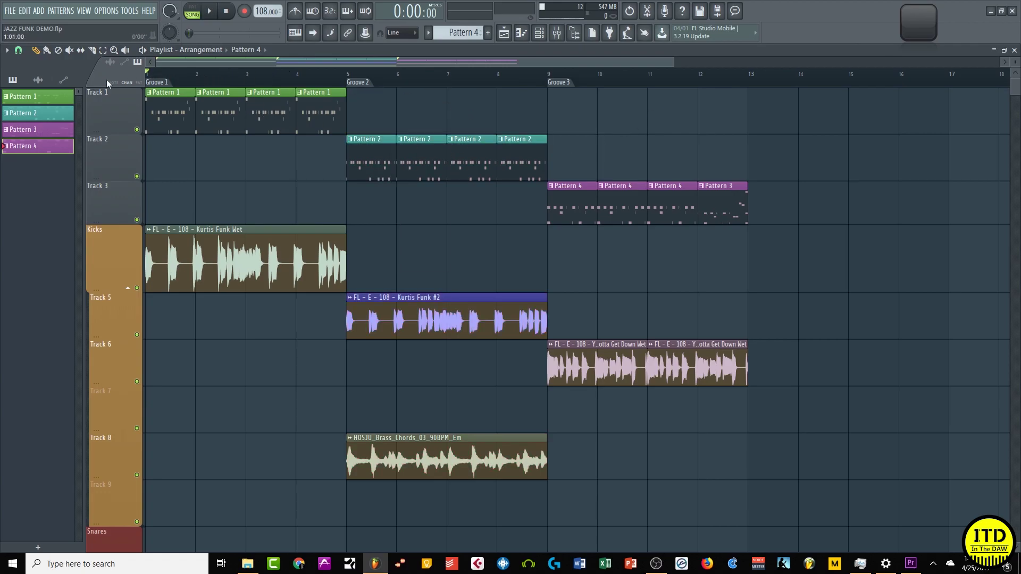
key("space")
- Clone the current arrangement, with all its Groove clips, as 'new arrangement'
left_click_drag(808, 523, 146, 90)
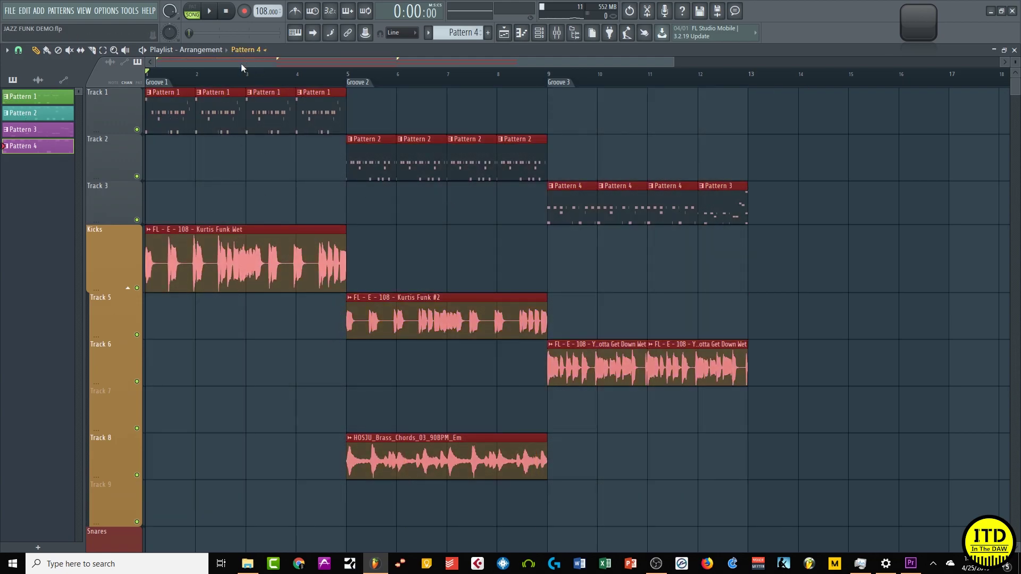
left_click(232, 177)
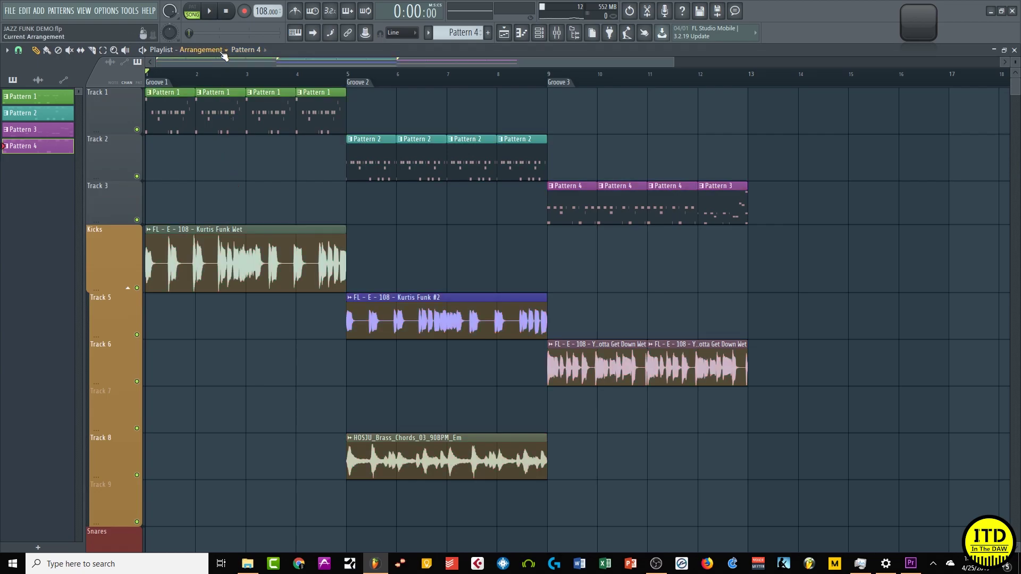
left_click(221, 51)
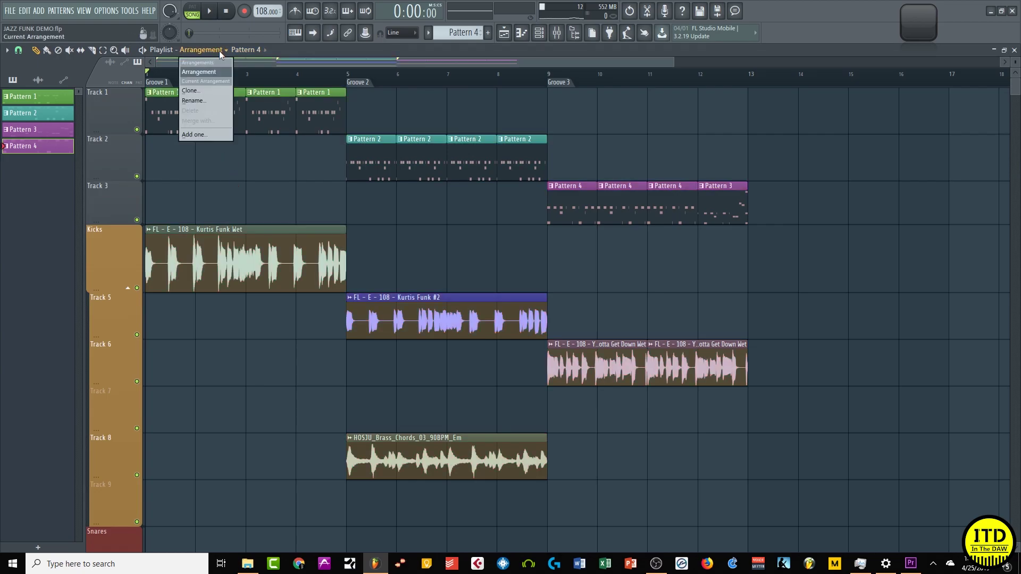
left_click(202, 136)
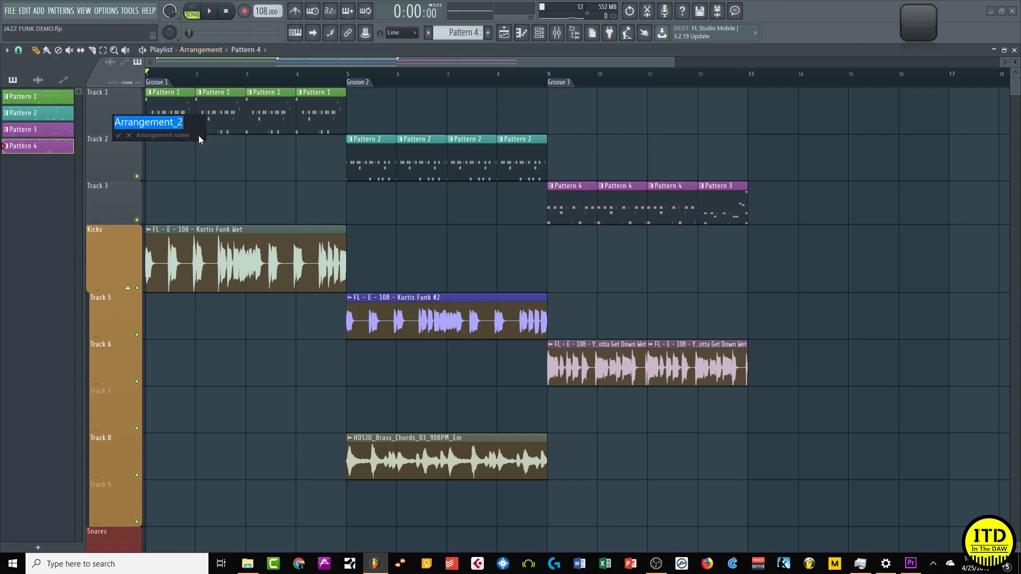
type("new arra")
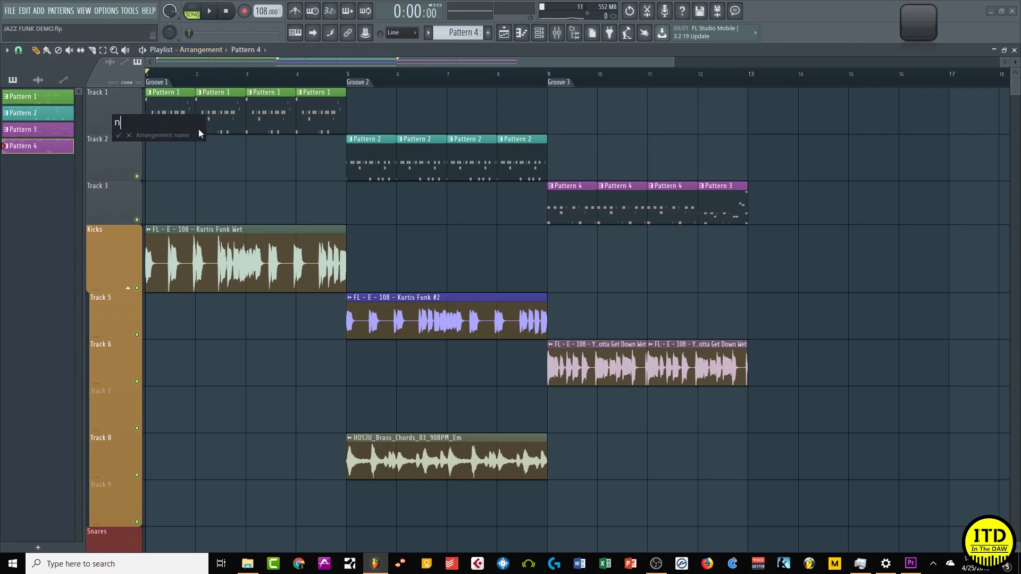
type("ngement")
key("Return")
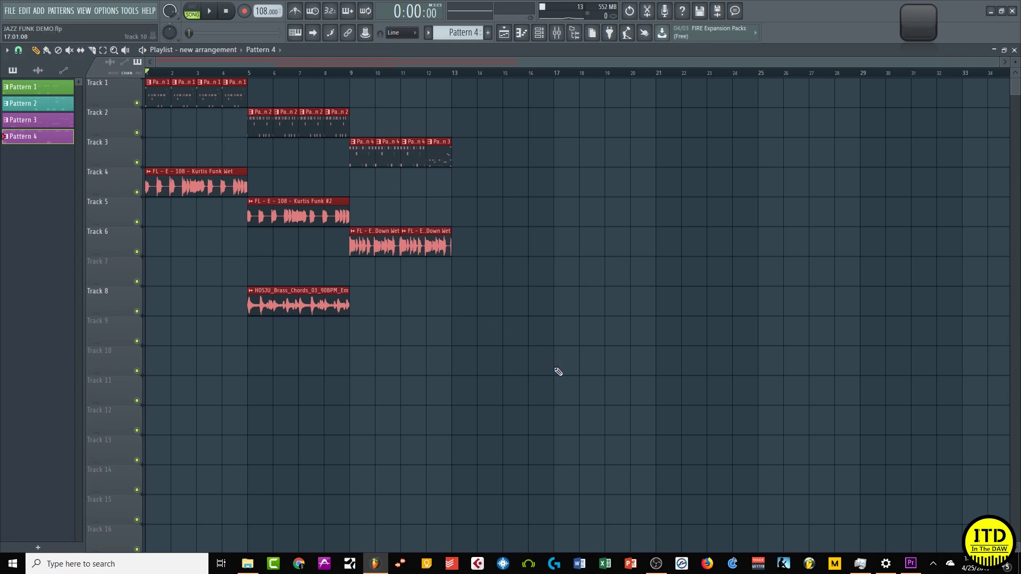
- Compare the clone with the original Arrangement, then return to 'new arrangement'
left_click(342, 346)
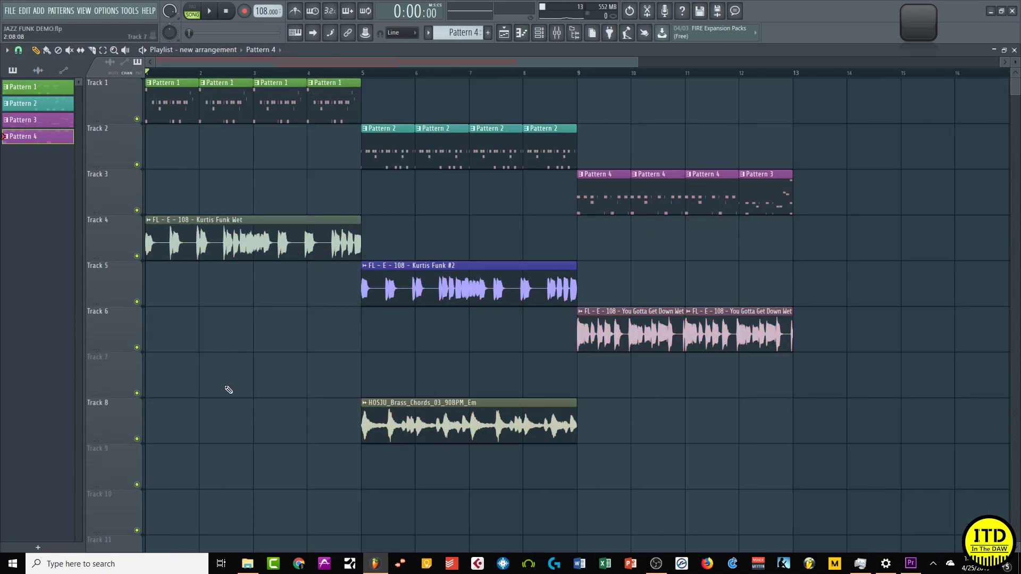
left_click(229, 50)
left_click(227, 75)
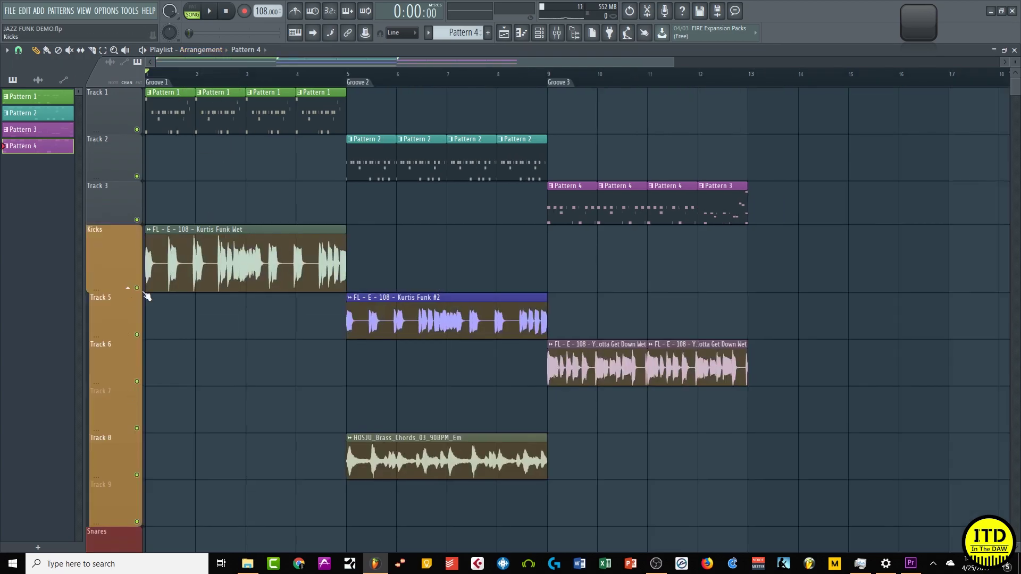
scroll(159, 407, "down", 3)
scroll(162, 319, "up", 5)
left_click(213, 52)
left_click(212, 83)
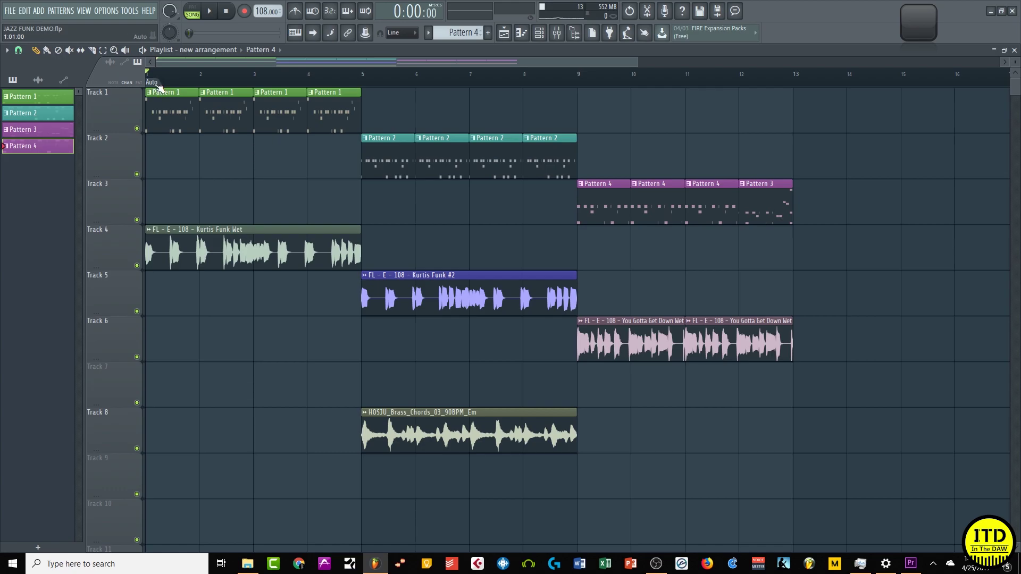
- Rename the Auto marker at bar 1 to VERSE and set the song position to bar 5
right_click(157, 84)
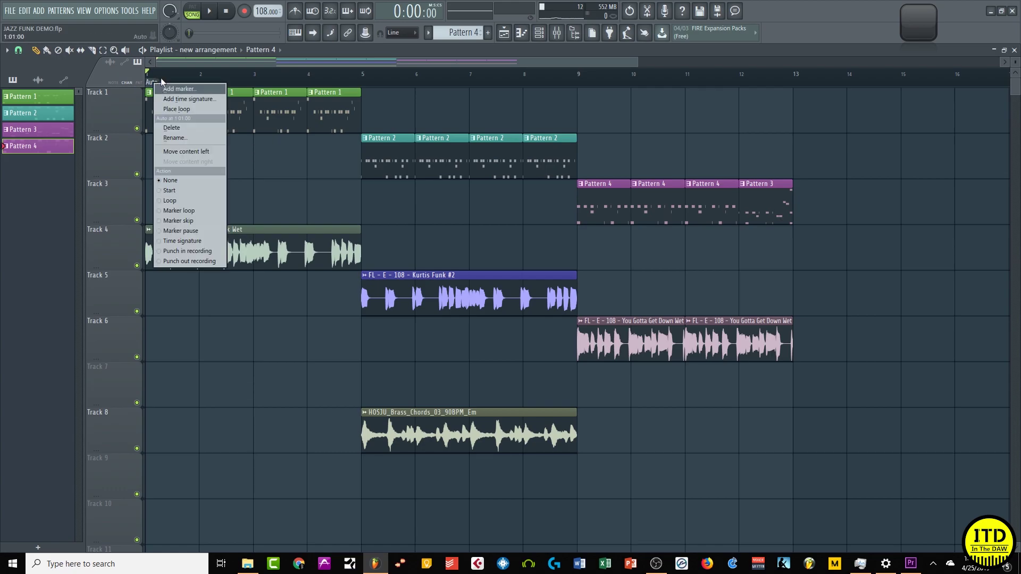
left_click(178, 138)
type("R")
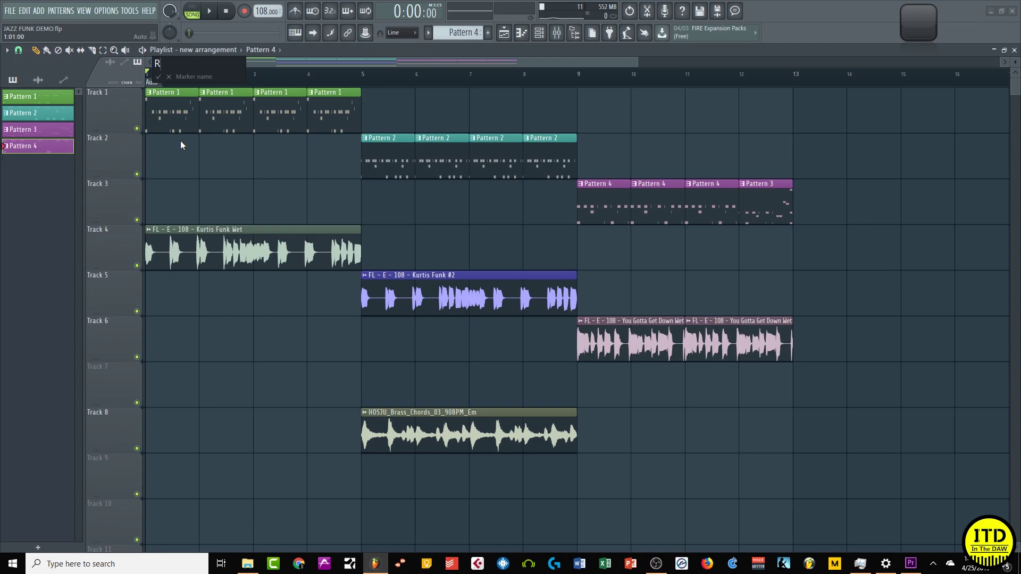
key("BackSpace")
type("C")
key("BackSpace")
type("VERSE")
key("Return")
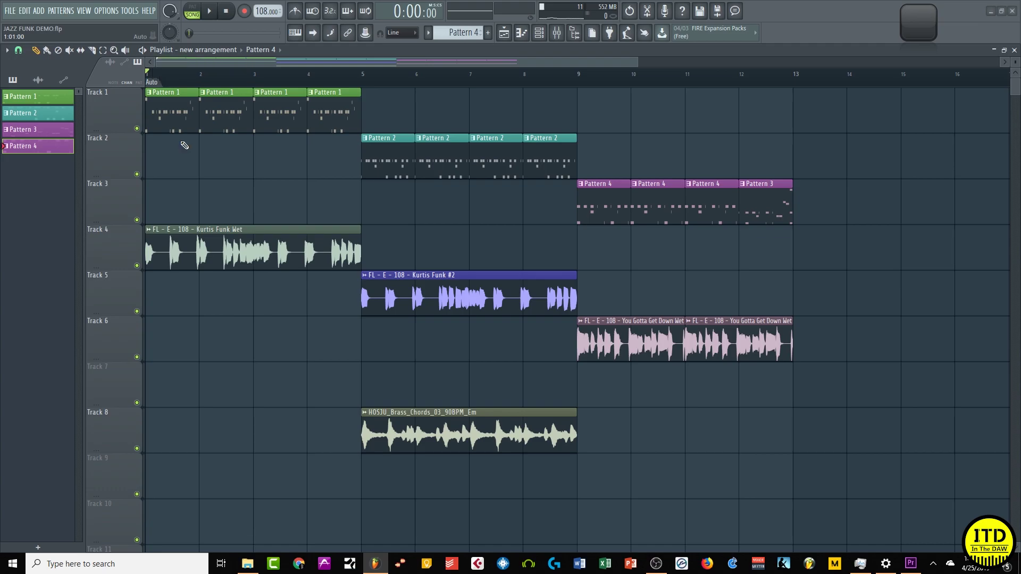
left_click(370, 86)
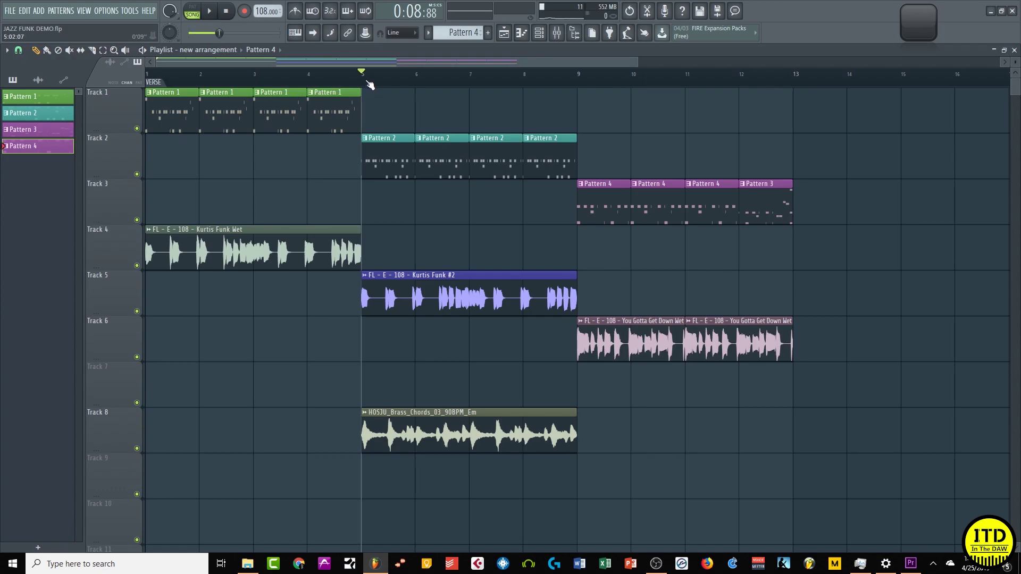
- Add a marker at bar 5 with Alt+T and name it Chorus
key("alt+t")
right_click(369, 84)
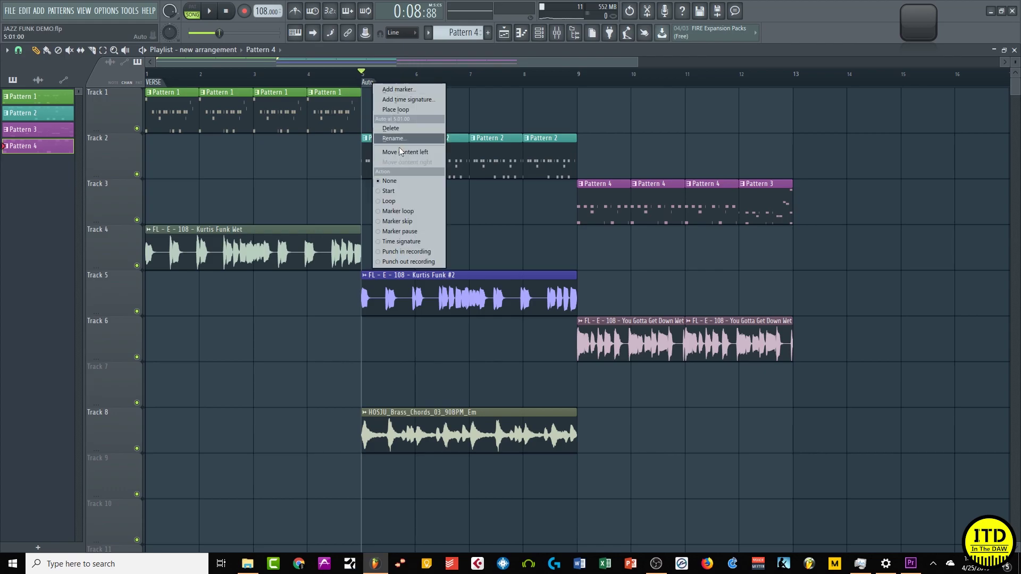
left_click(402, 139)
type("X")
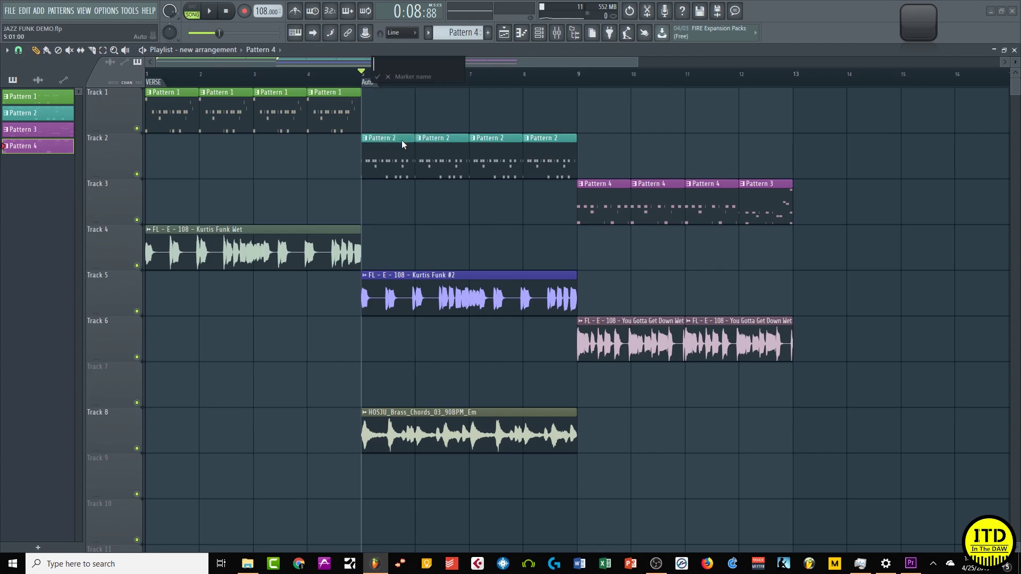
key("BackSpace")
type("Chorus")
key("Return")
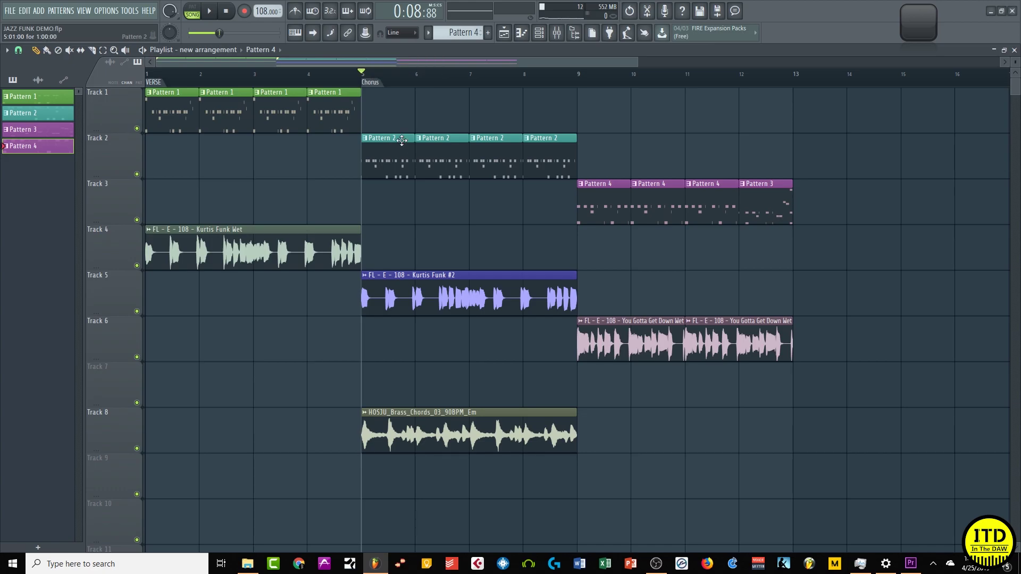
- Add a marker at bar 9 and name it Break
left_click(578, 74)
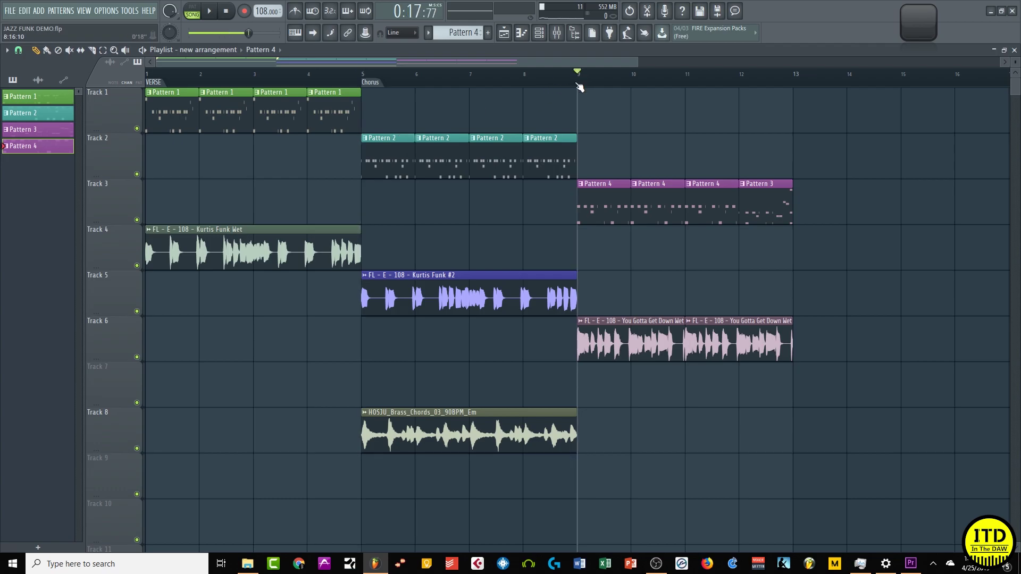
key("alt+t")
right_click(581, 84)
left_click(615, 137)
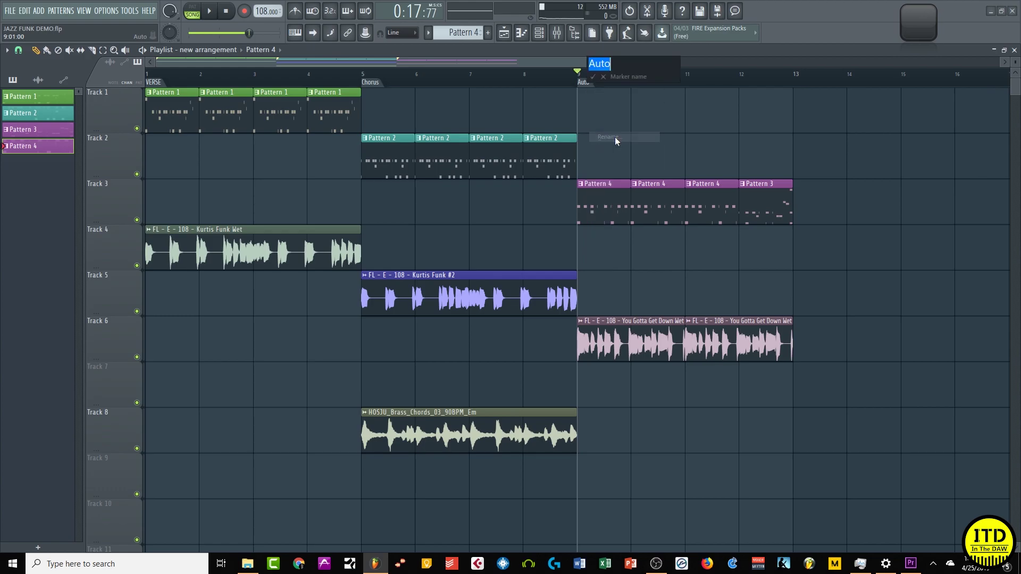
type("V")
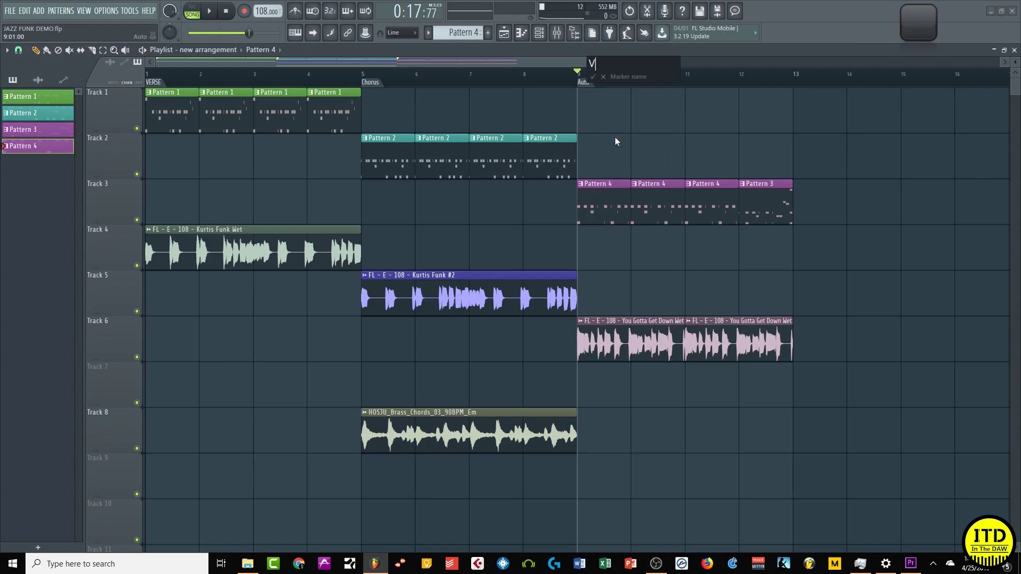
type("erse")
key("BackSpace")
key("BackSpace")
key("BackSpace")
key("BackSpace")
key("BackSpace")
type("G")
key("BackSpace")
type("Br")
key("BackSpace")
key("BackSpace")
type("Break")
key("Return")
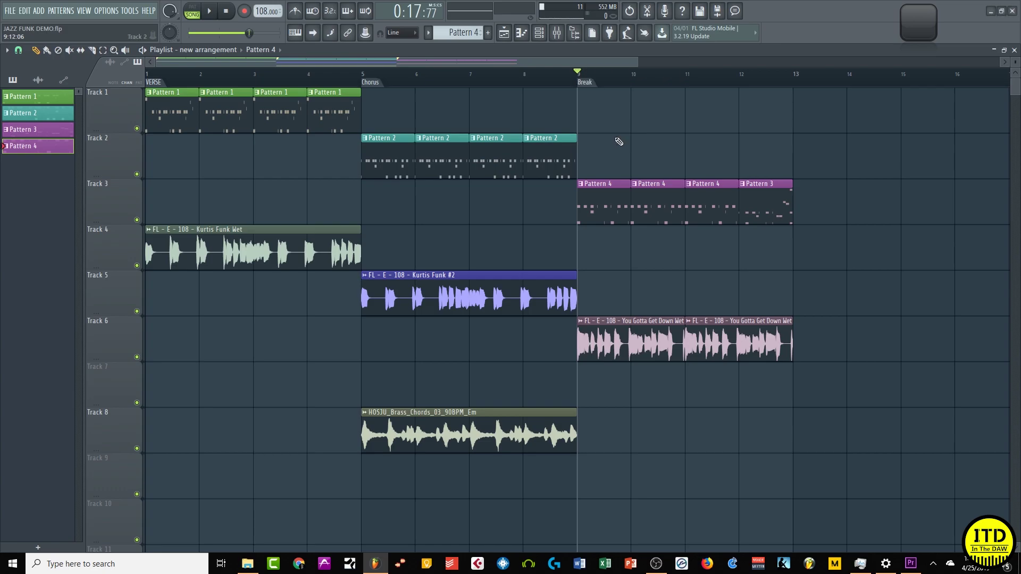
left_click(149, 74)
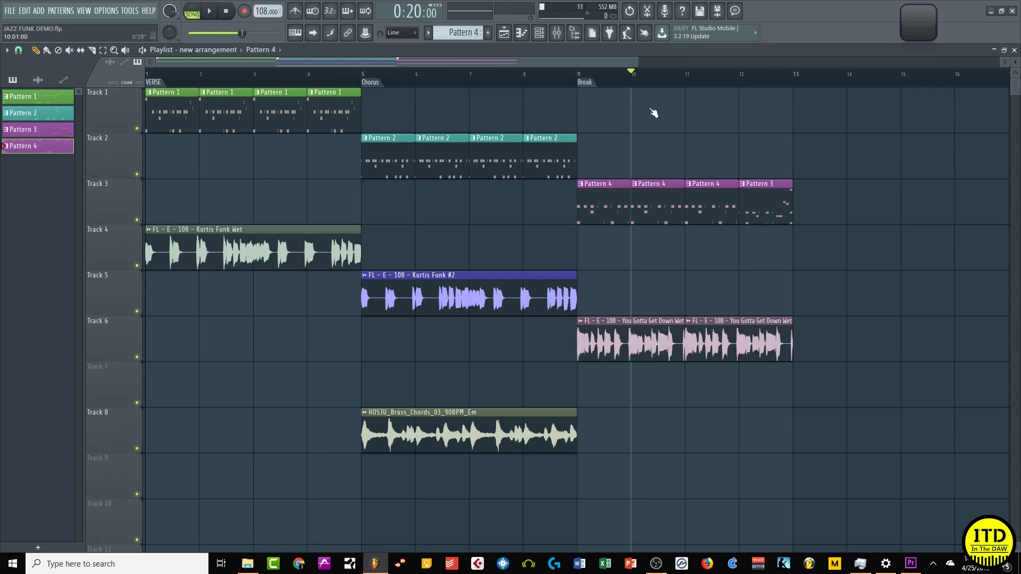
key("space")
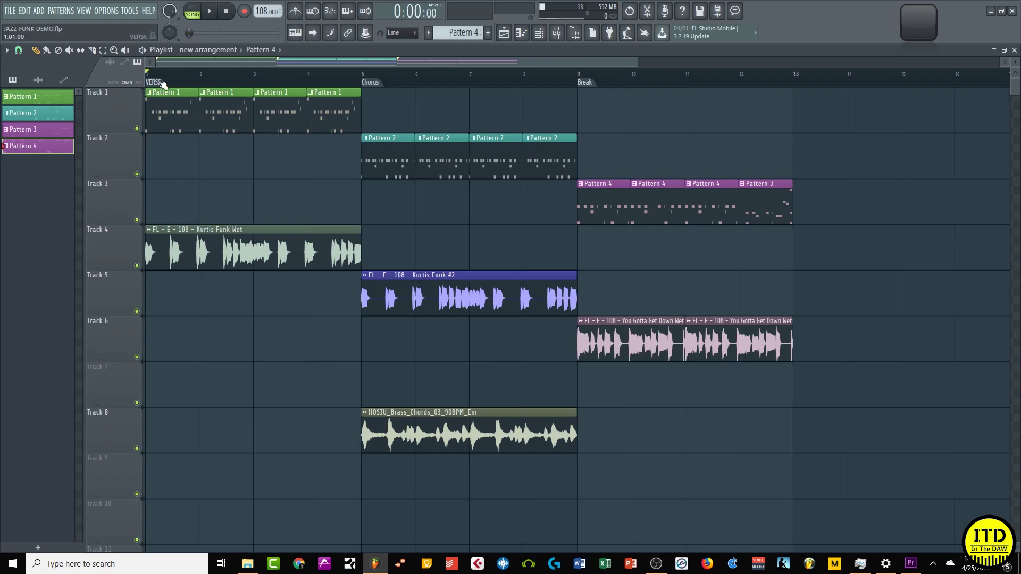
right_click(163, 86)
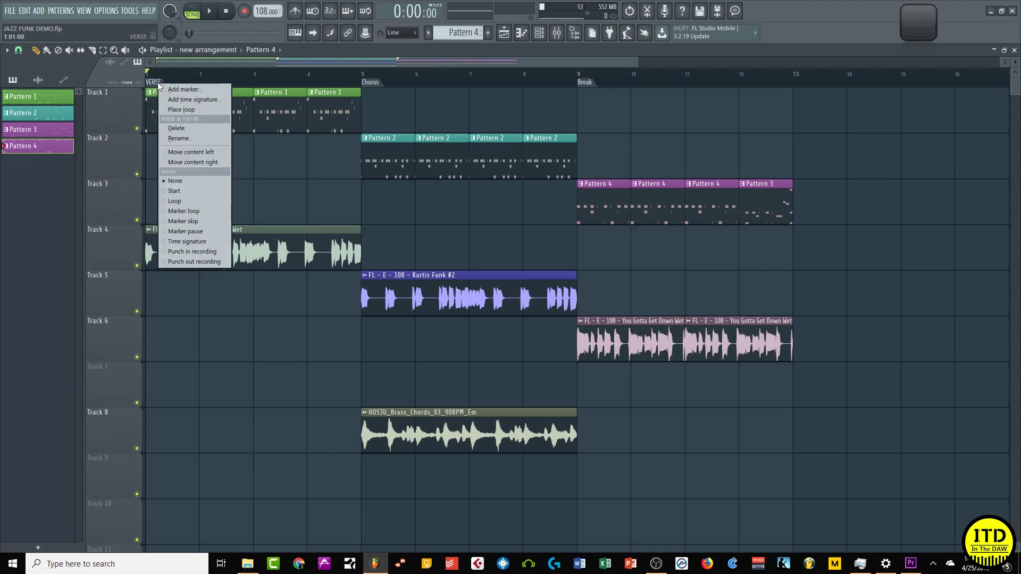
left_click(192, 163)
right_click(376, 83)
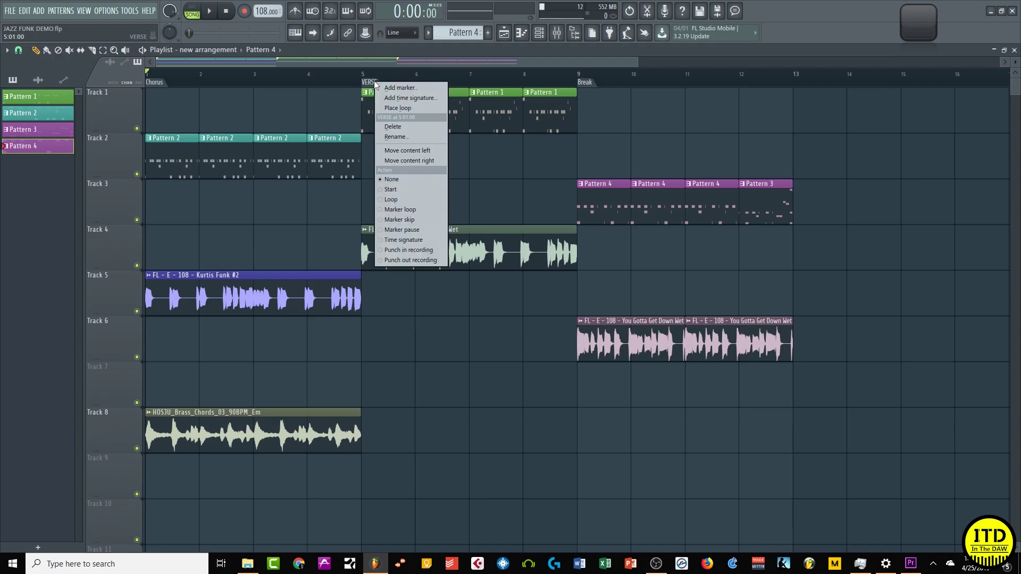
left_click(402, 162)
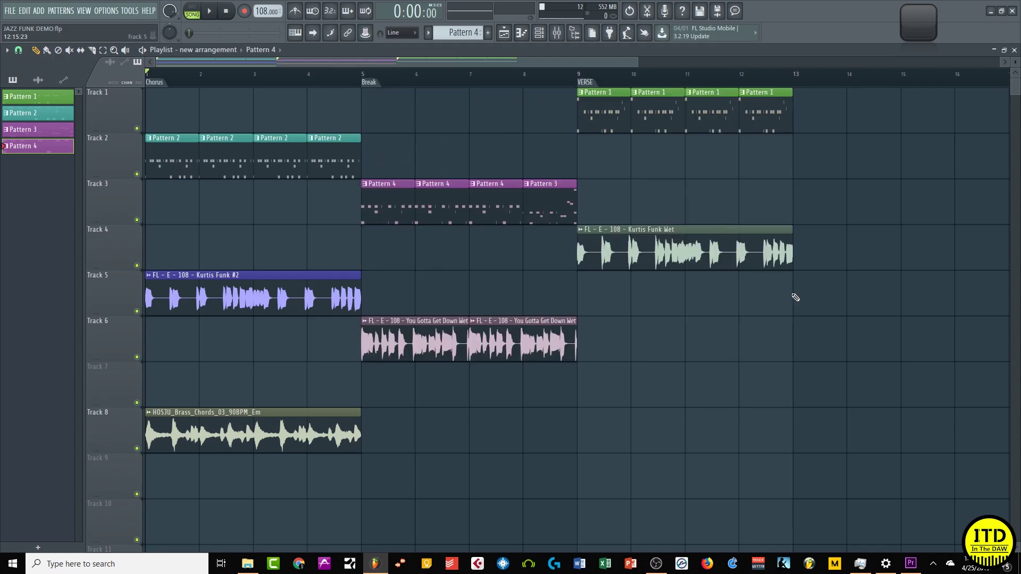
left_click_drag(841, 330, 589, 89)
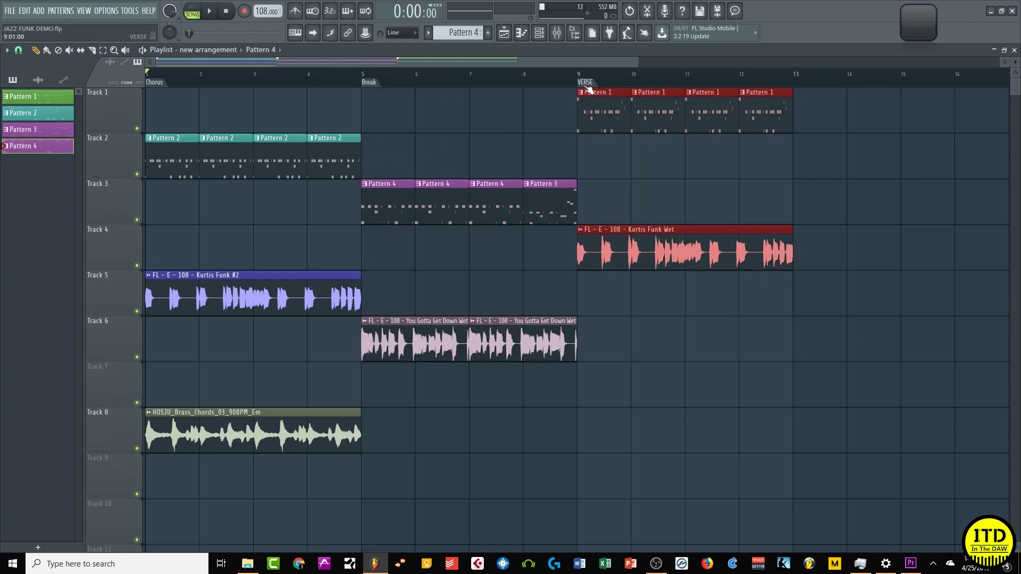
key("Delete")
right_click(588, 83)
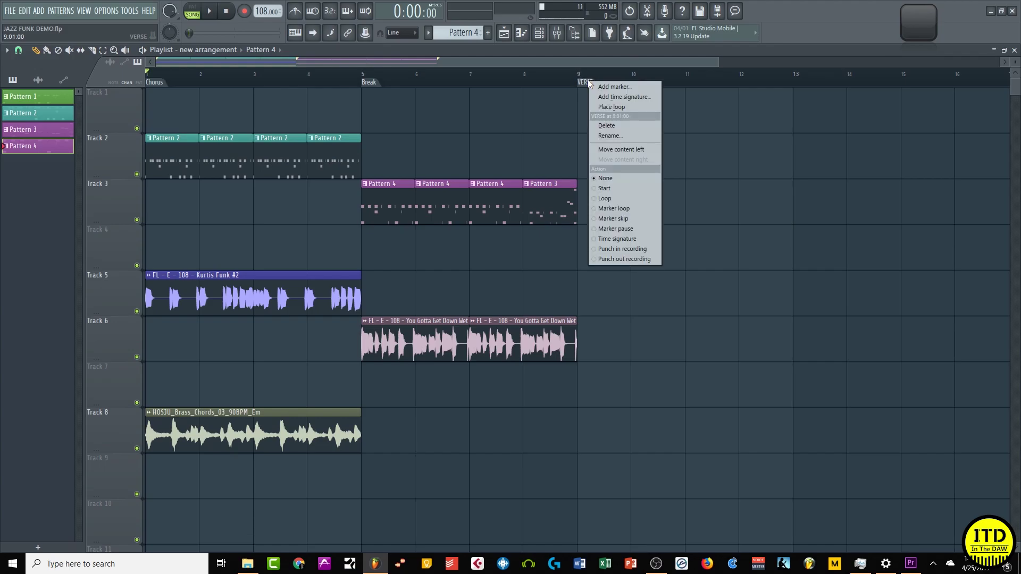
left_click(623, 127)
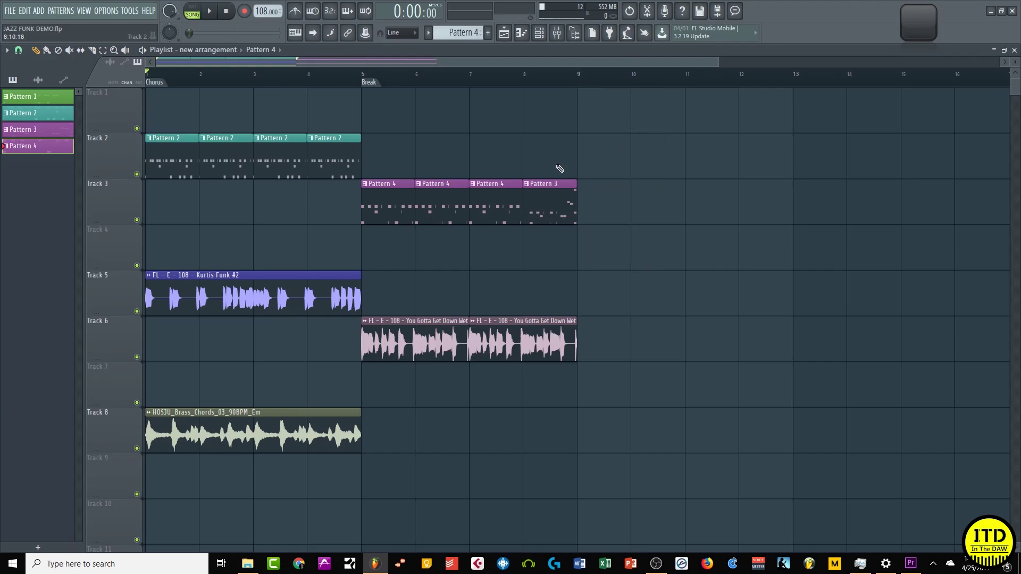
key("ctrl+z")
key("ctrl+z")
left_click(666, 203)
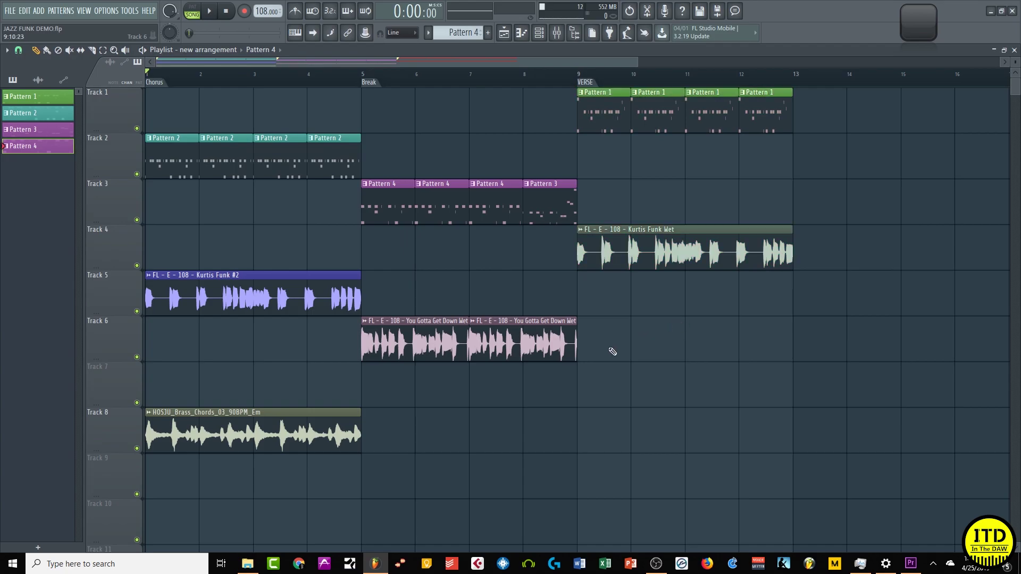
key("ctrl+z")
key("ctrl+z")
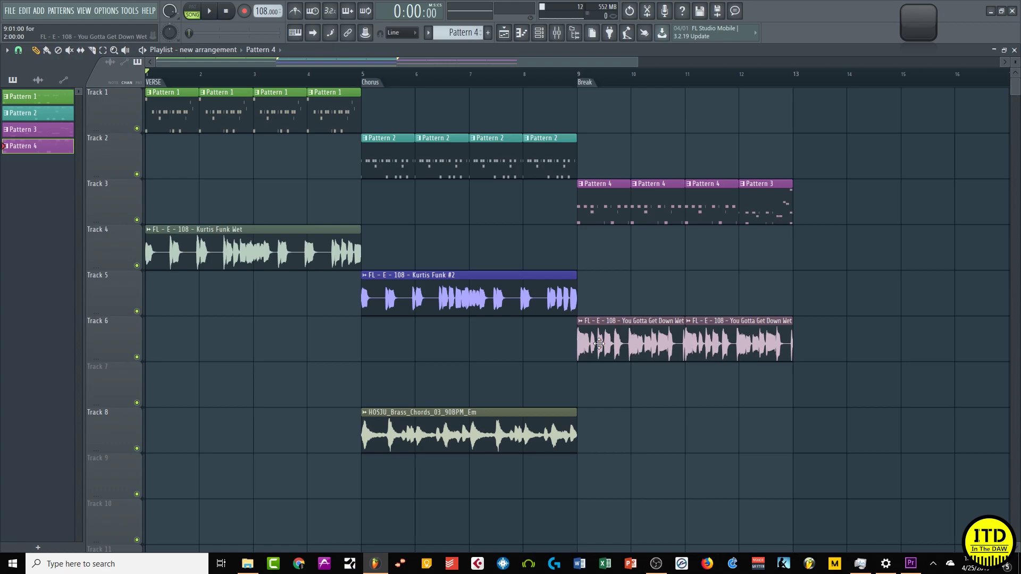
- Delete the Chorus clips in bars 5–9 and remove the Chorus marker
right_click(379, 82)
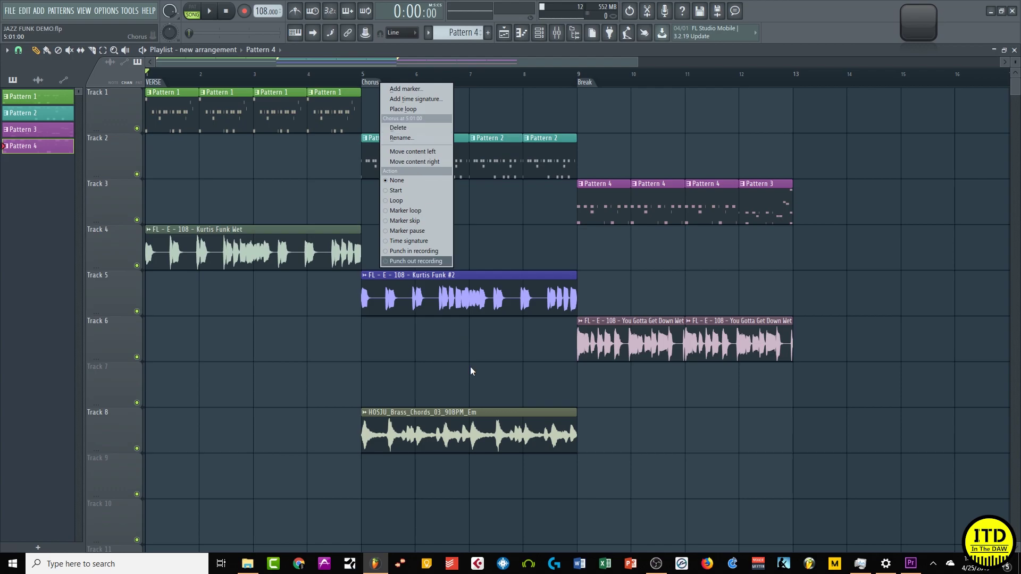
left_click(524, 253)
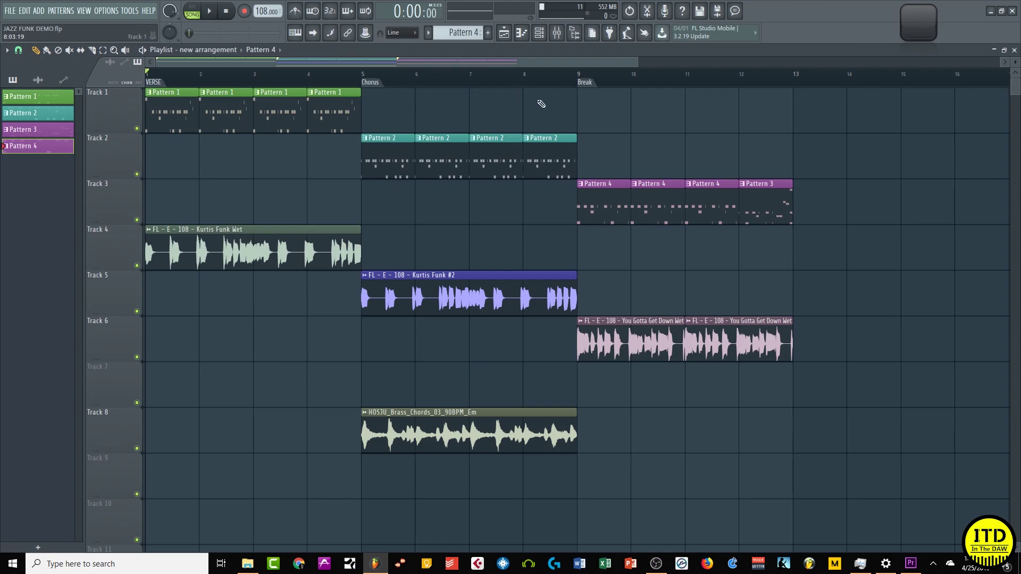
left_click_drag(378, 495, 553, 87)
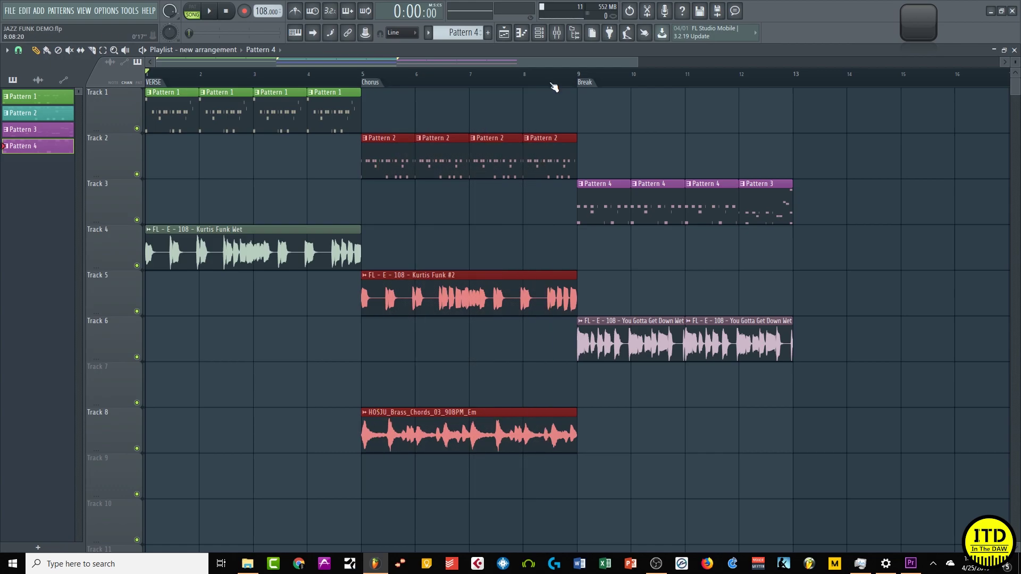
key("Delete")
right_click(372, 84)
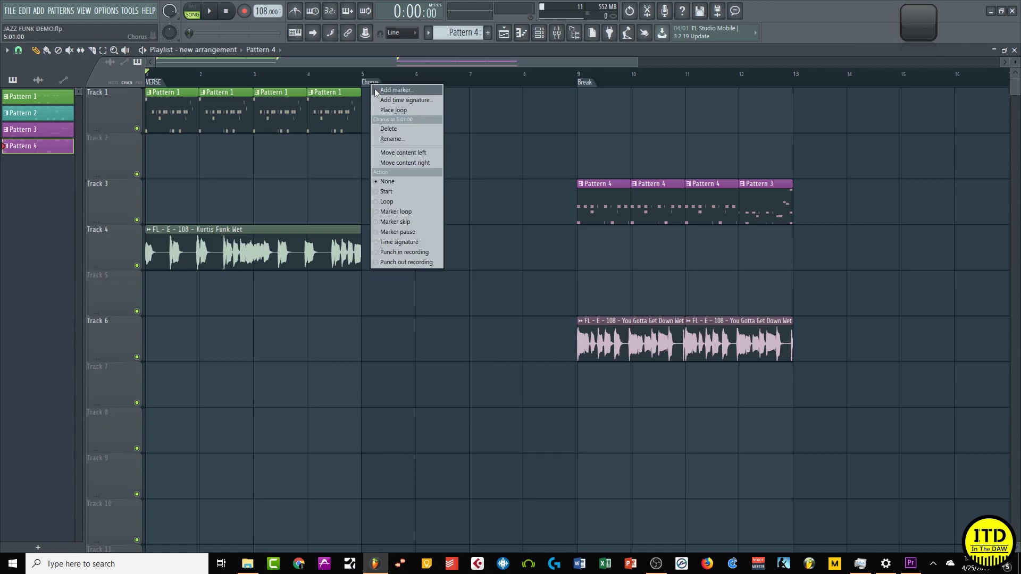
left_click(410, 129)
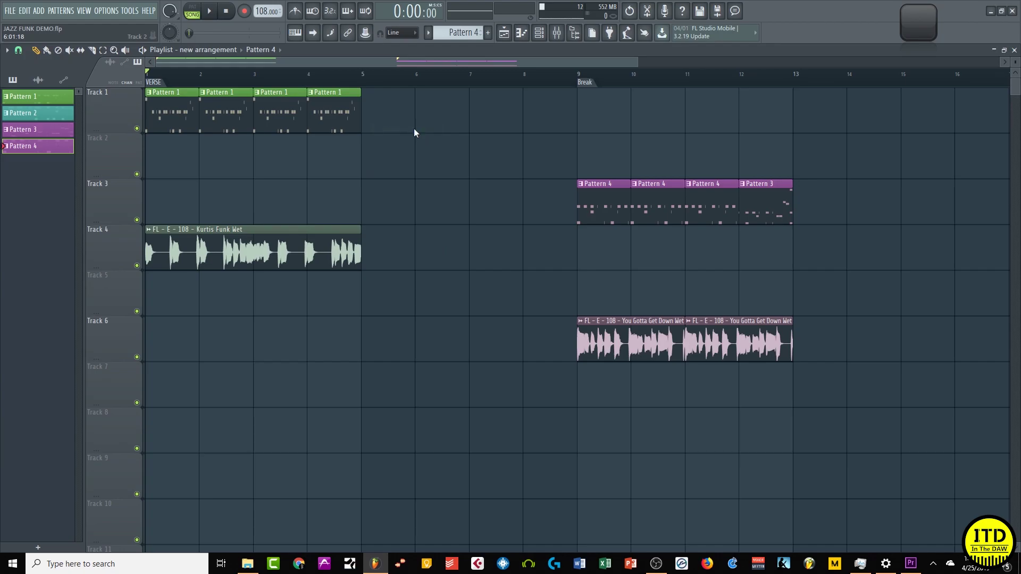
- Try Move content left on the Break marker, undoing the move each time
right_click(587, 82)
left_click(627, 152)
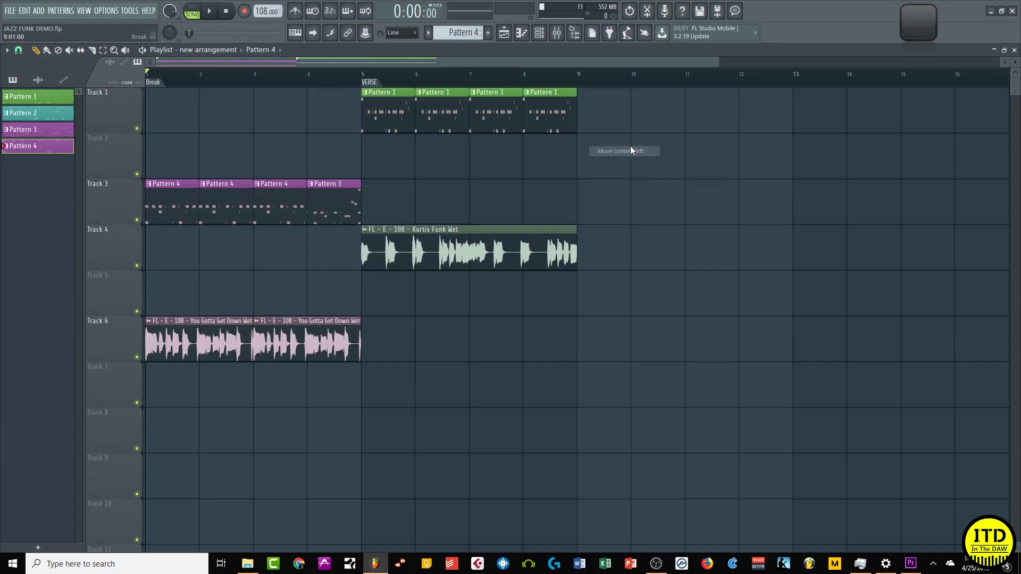
key("ctrl+z")
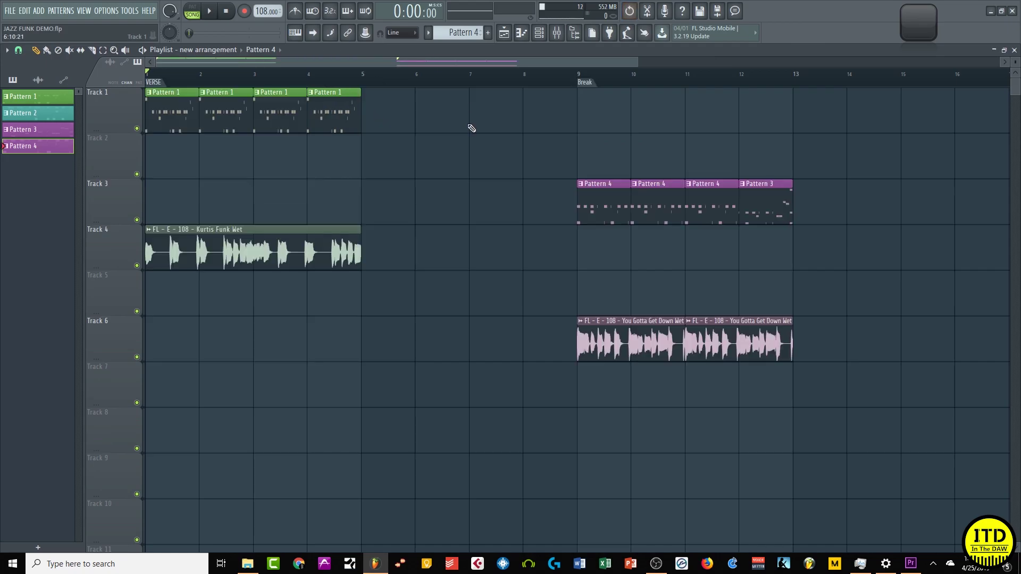
right_click(580, 82)
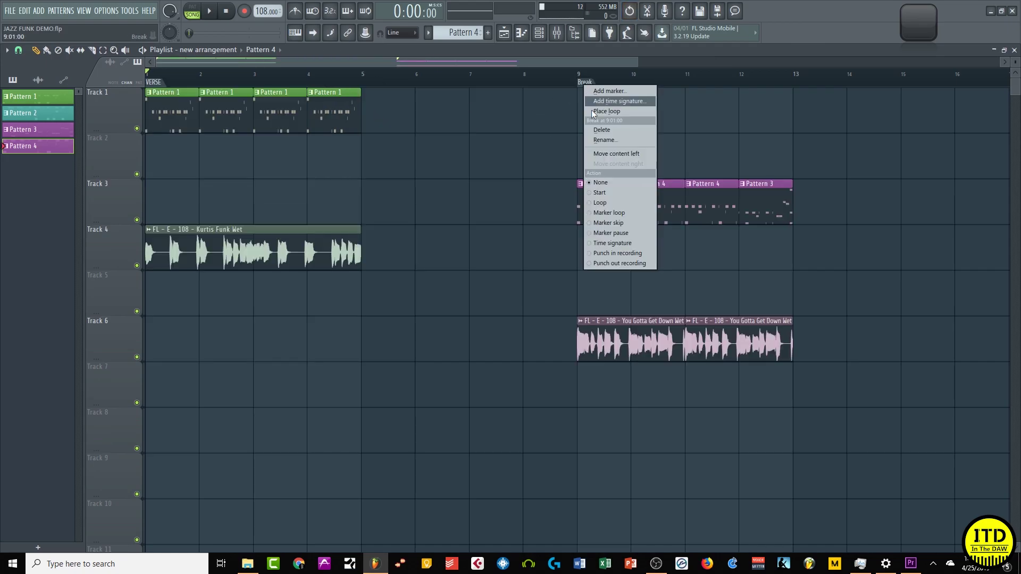
left_click(626, 153)
key("ctrl+z")
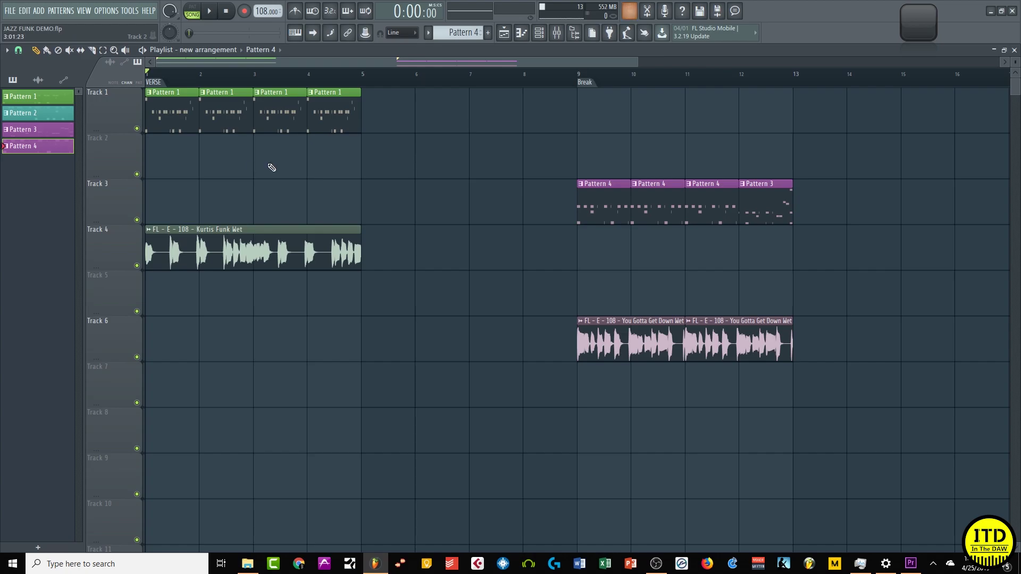
right_click(586, 84)
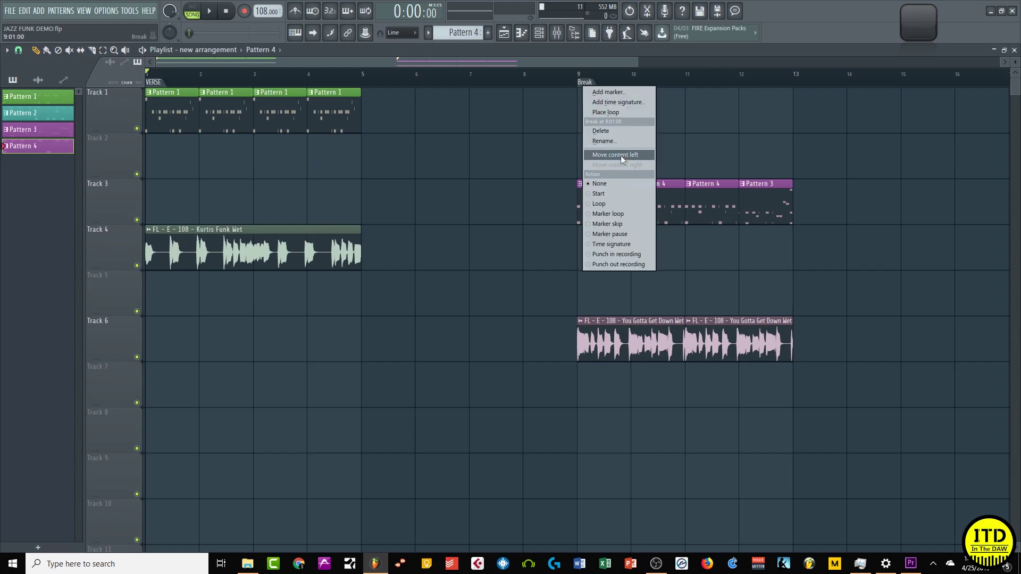
left_click(383, 129)
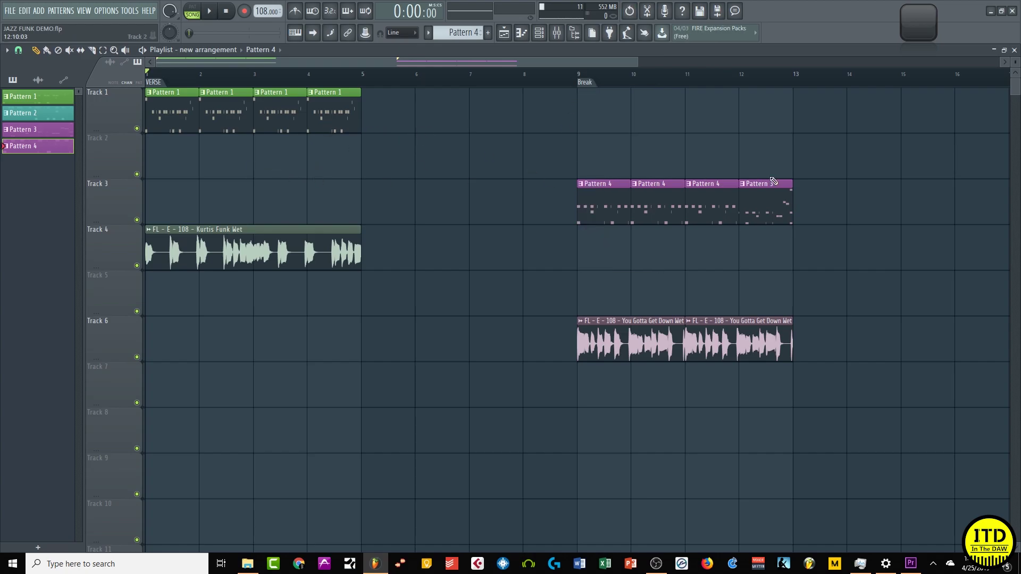
right_click(585, 83)
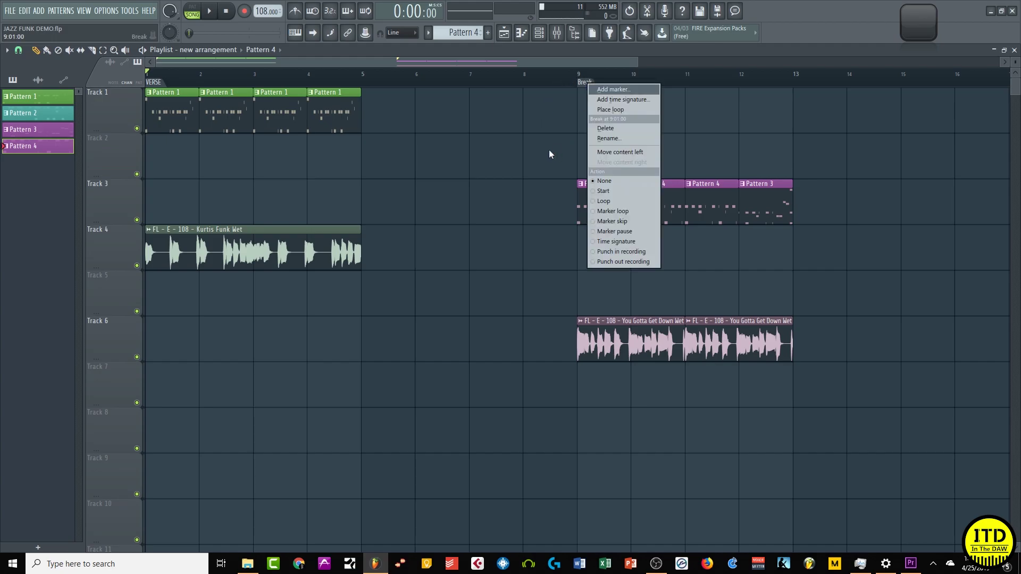
left_click(544, 154)
right_click(588, 84)
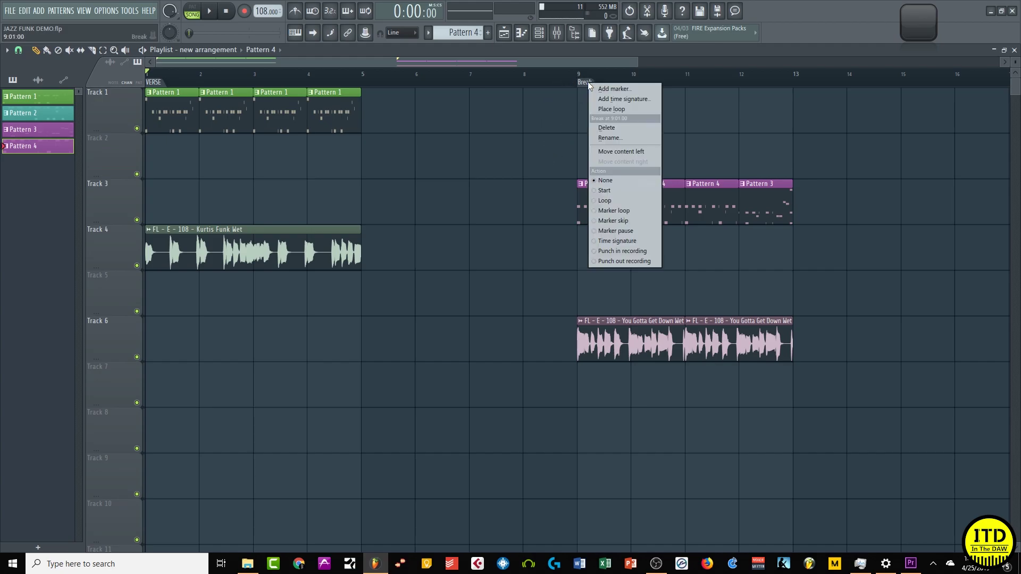
left_click(236, 107)
- Move the VERSE content right so Break opens at bar 1 and VERSE starts at bar 5
right_click(162, 84)
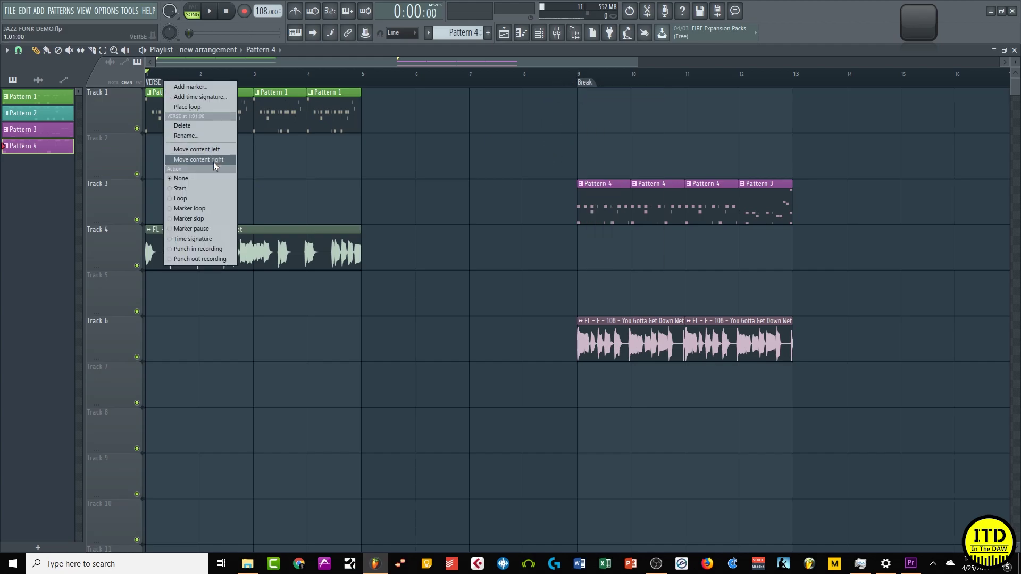
left_click(215, 159)
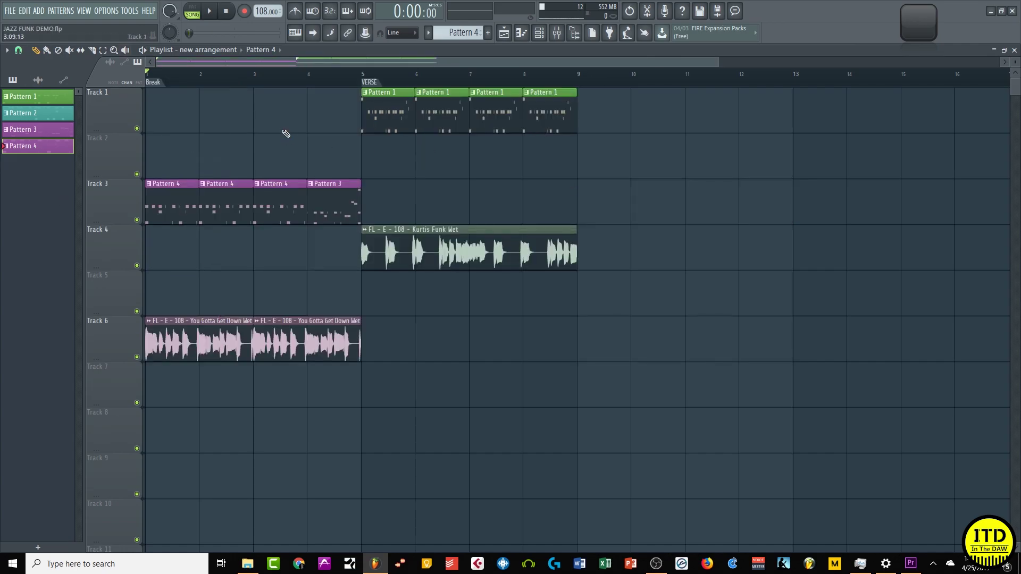
right_click(370, 83)
left_click(324, 142)
- Add an empty arrangement named new arrangement_2 and paste the copied clips into it
left_click(209, 49)
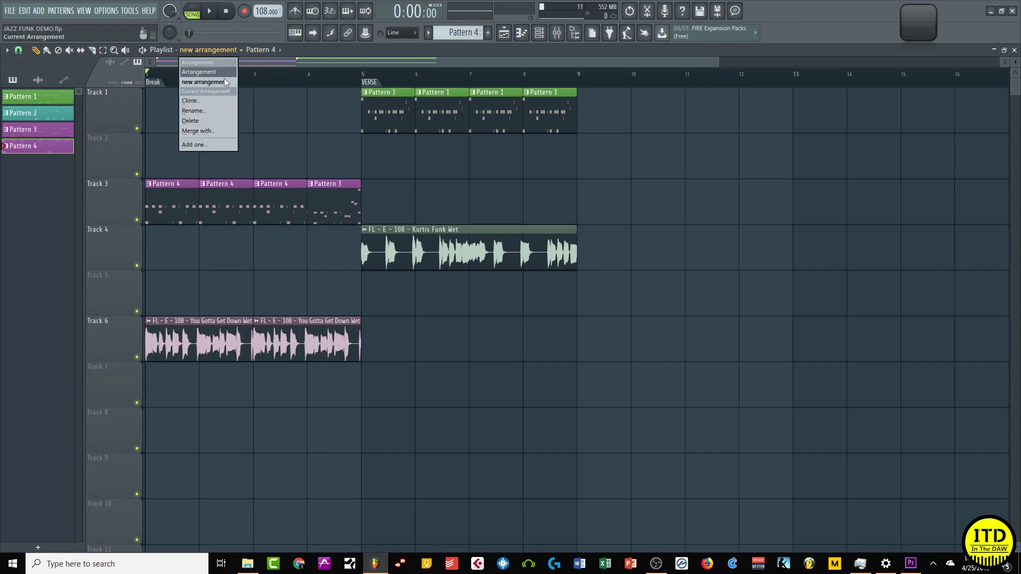
left_click(219, 85)
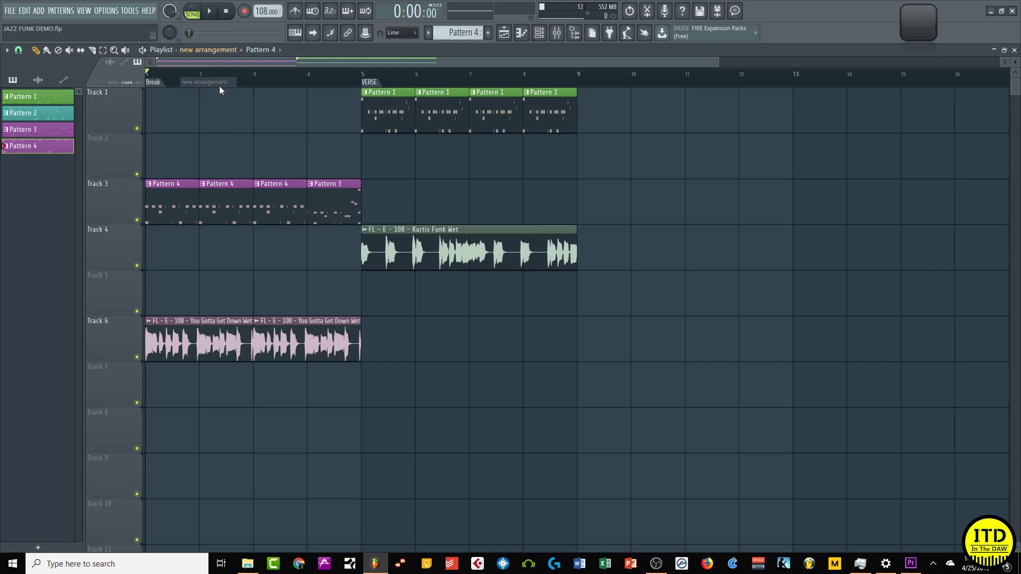
left_click(209, 49)
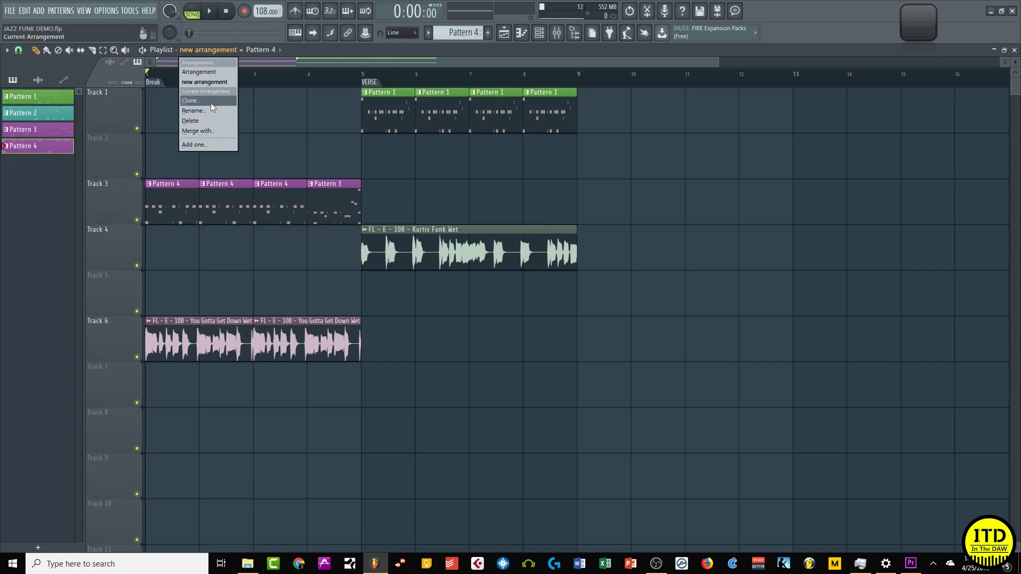
left_click(210, 147)
key("Return")
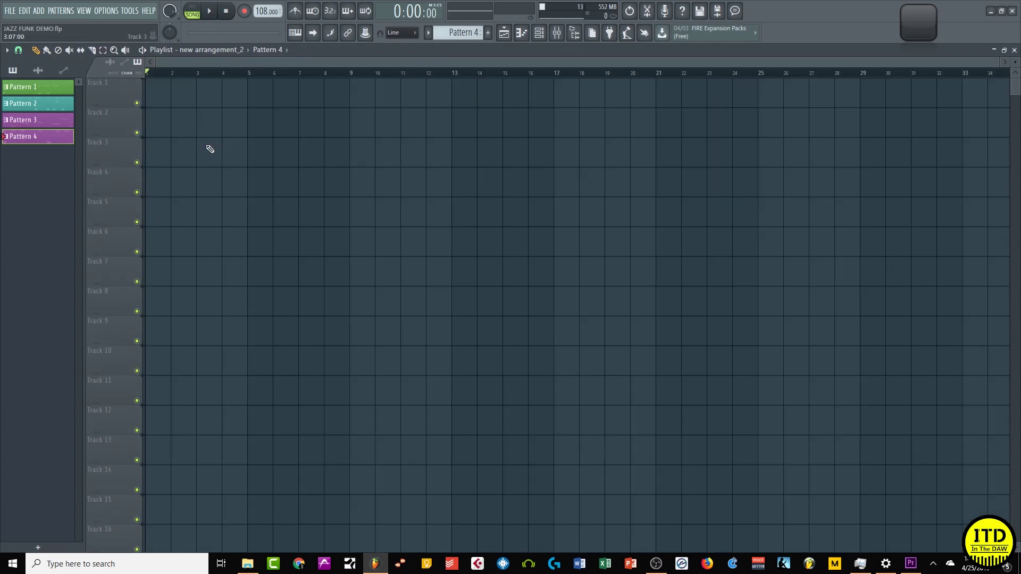
key("ctrl+v")
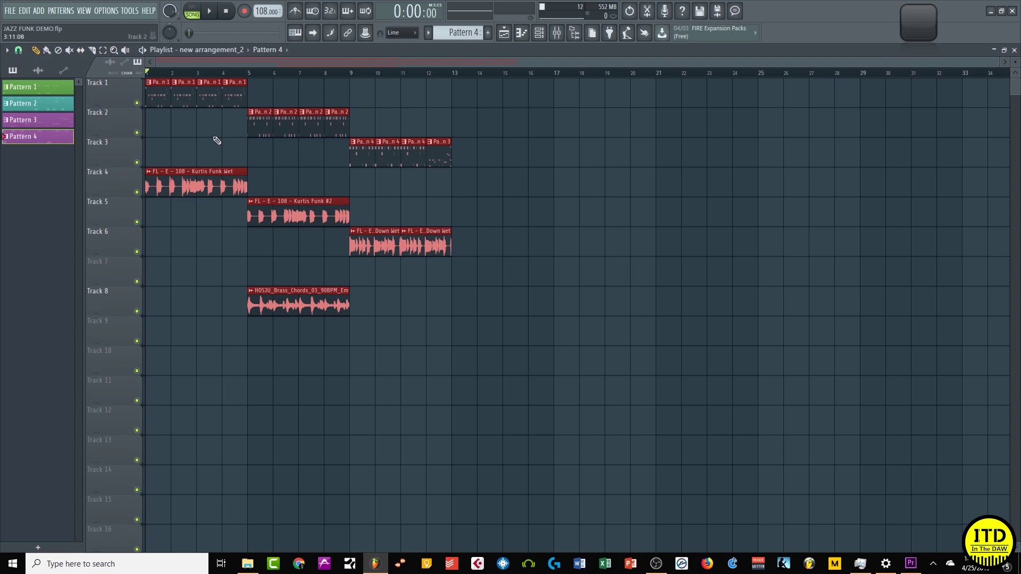
- Delete the bars 5–8 clips, select the final section's clips, then return to new arrangement
left_click_drag(251, 80, 345, 357)
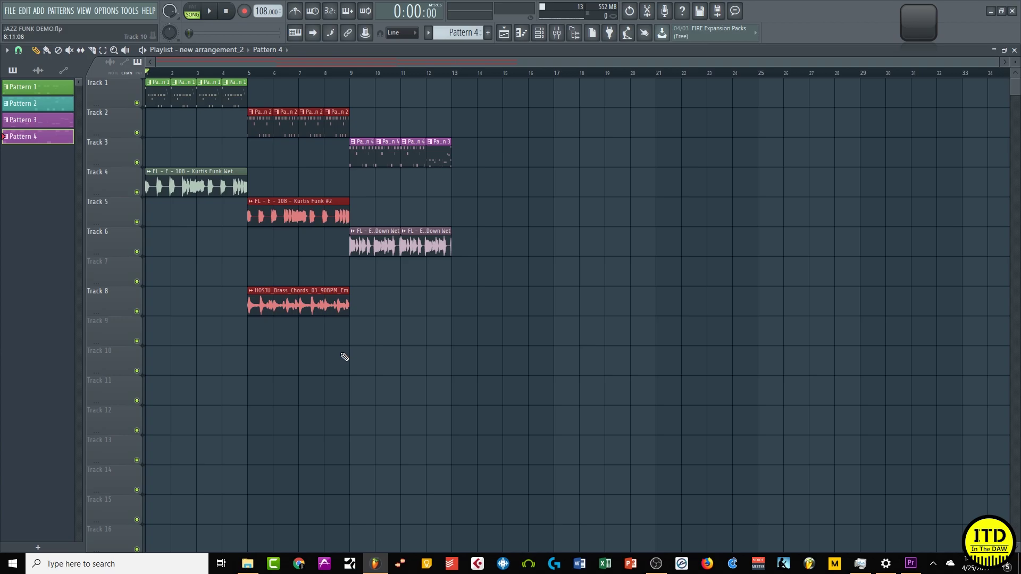
key("Delete")
left_click_drag(347, 118, 272, 160)
left_click(234, 51)
left_click(225, 92)
left_click(229, 51)
left_click(229, 82)
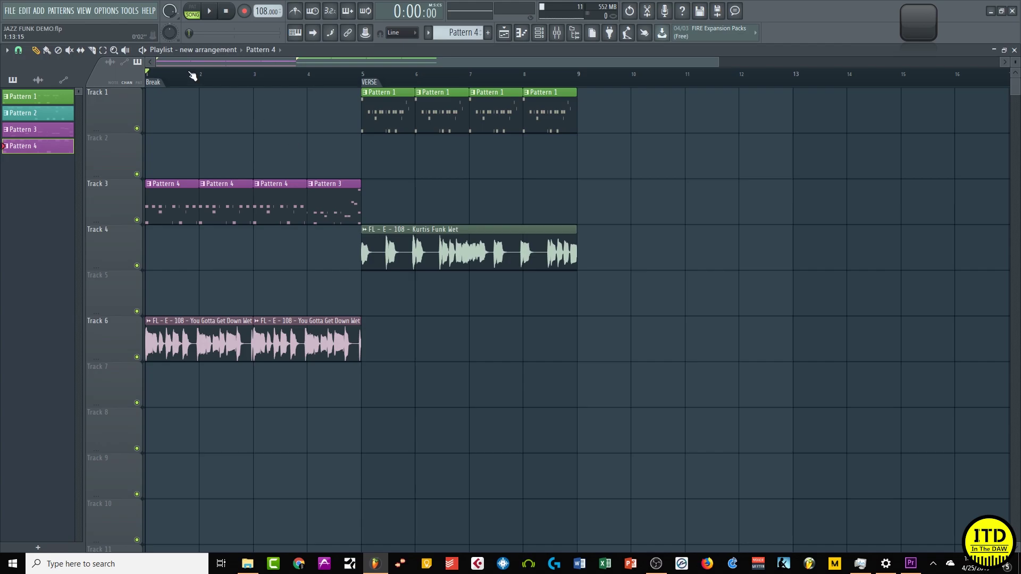
- Switch to the original Arrangement and open the Groove 2 marker's options
left_click(204, 51)
left_click(208, 73)
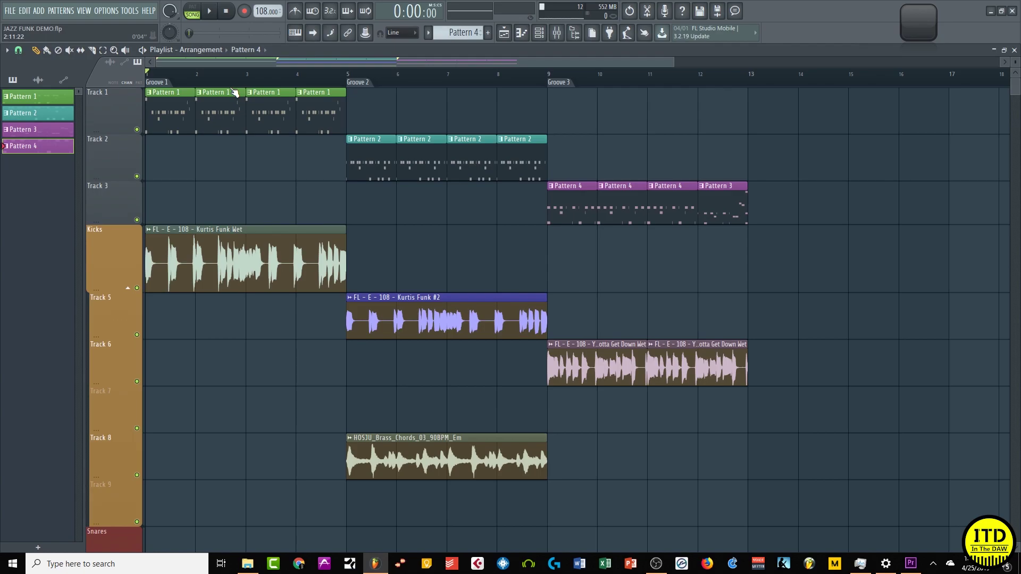
right_click(364, 85)
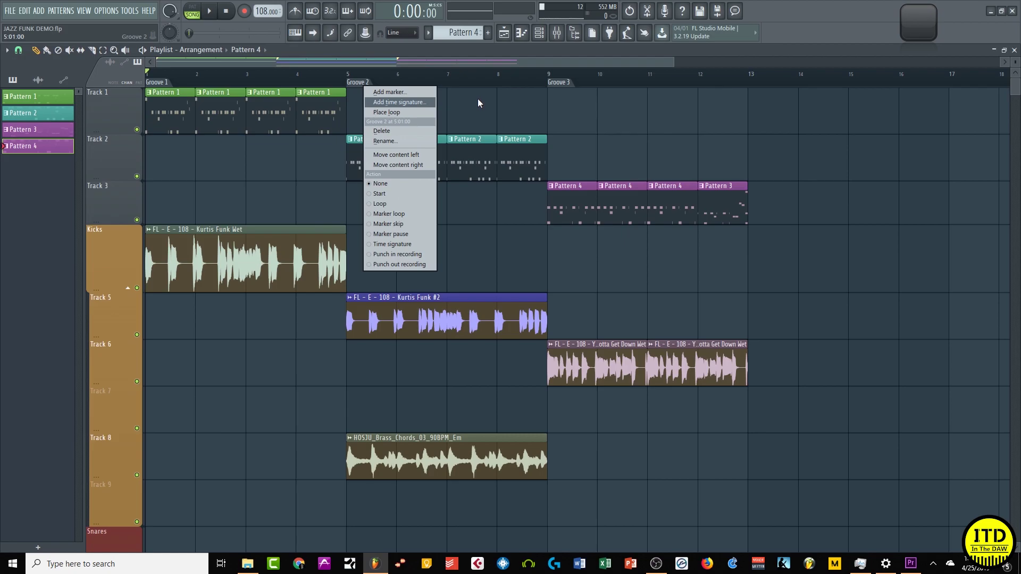